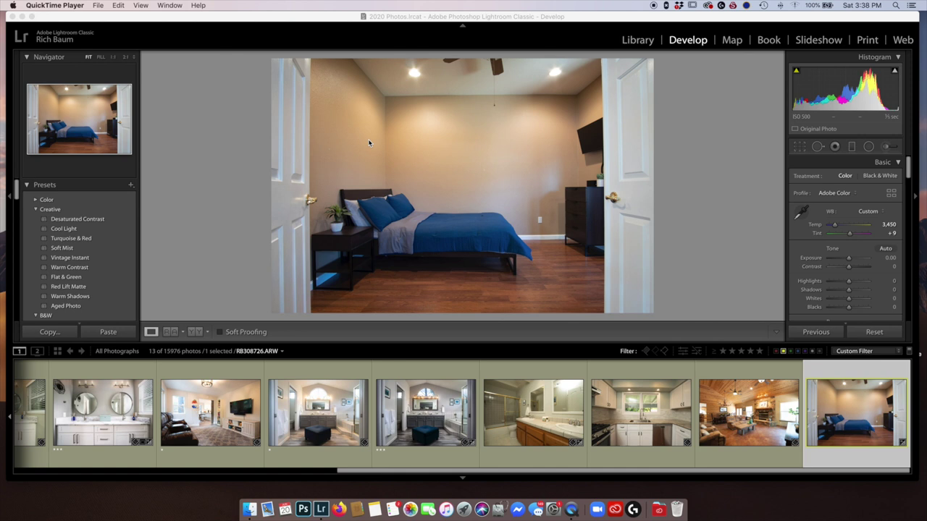
# Try lowering the bedroom photo's Orange saturation to -100, and undo the change
pyautogui.scroll(-10, 838, 253)
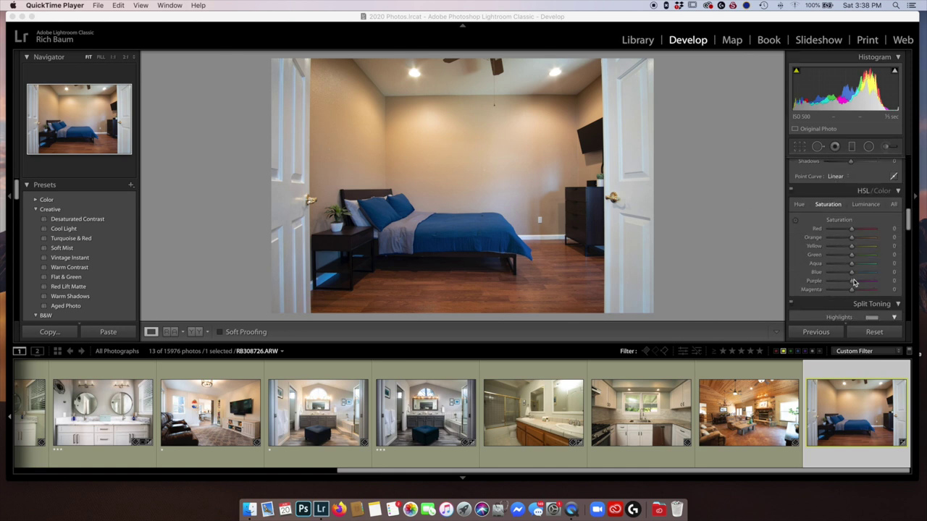
pyautogui.moveTo(852, 241); pyautogui.dragTo(809, 244)
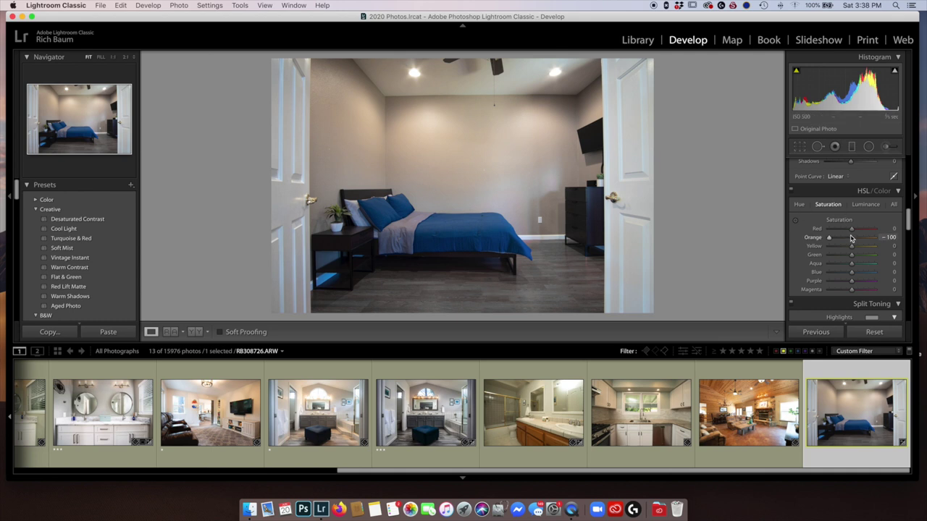
pyautogui.press('super+z')
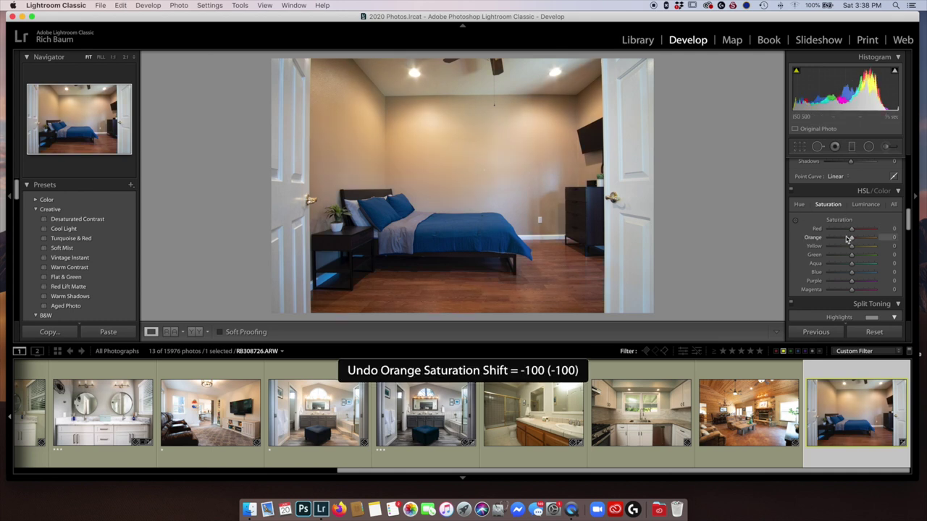
# Set up a new Adjustment Brush with the Saturation effect at -60
pyautogui.scroll(10, 847, 239)
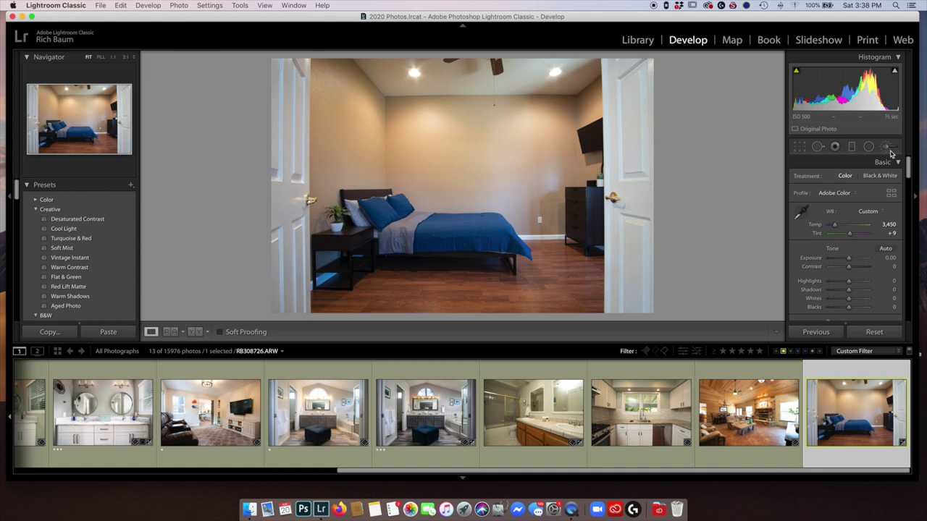
pyautogui.click(889, 147)
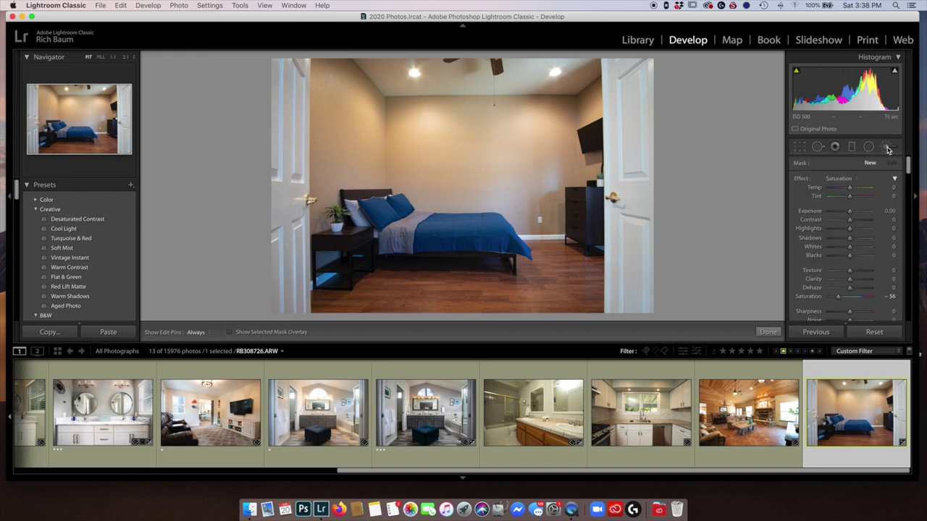
pyautogui.click(848, 179)
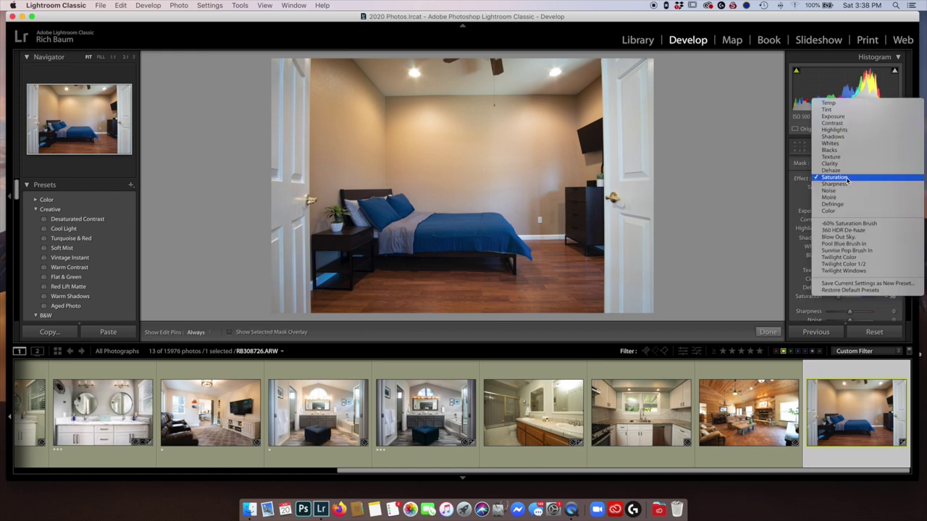
pyautogui.click(840, 178)
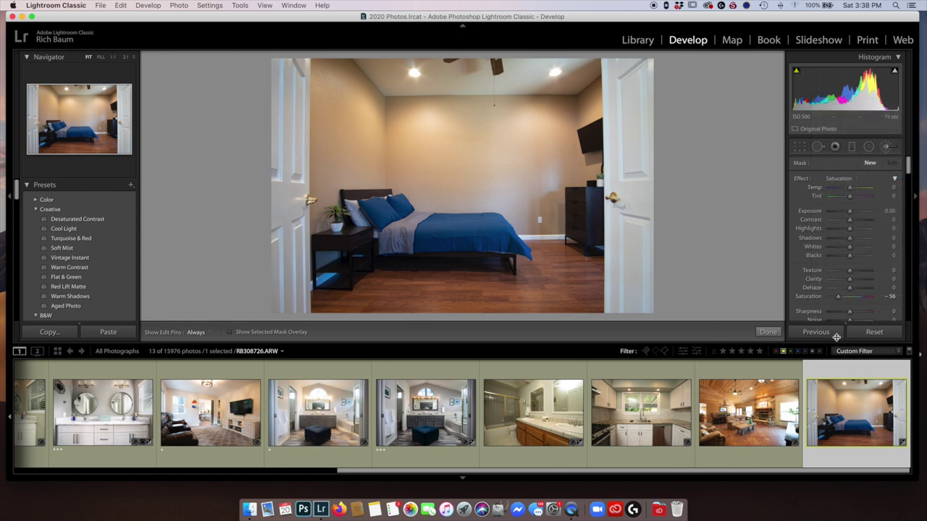
pyautogui.click(838, 297)
pyautogui.moveTo(838, 296); pyautogui.dragTo(838, 299)
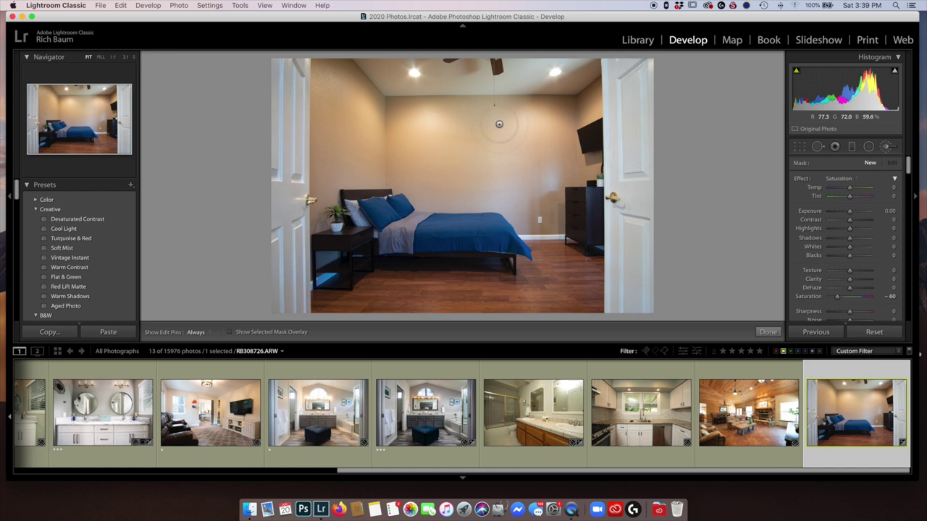
# Set the brush density to 80 and size to 20, and paint over the bedroom's walls and ceiling to desaturate them
pyautogui.scroll(-10, 831, 246)
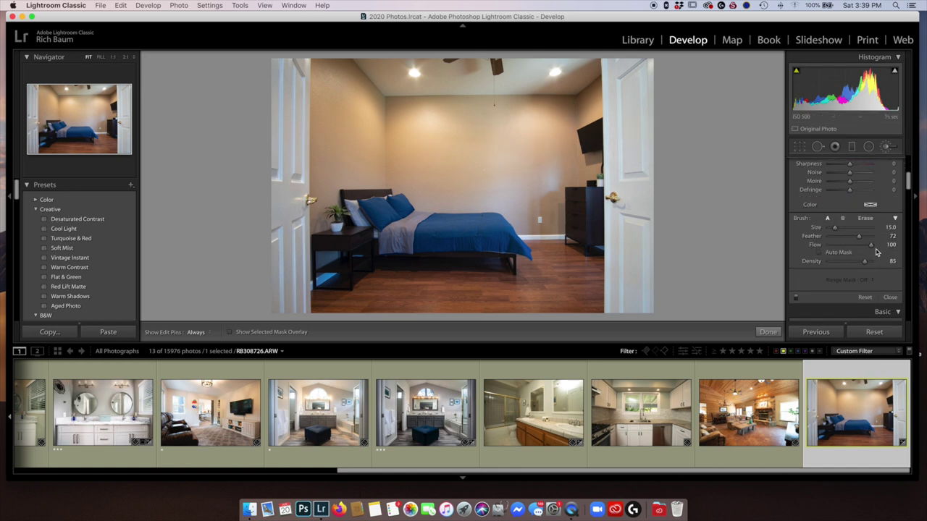
pyautogui.moveTo(867, 264); pyautogui.dragTo(863, 262)
pyautogui.scroll(2, 580, 95)
pyautogui.press('h')
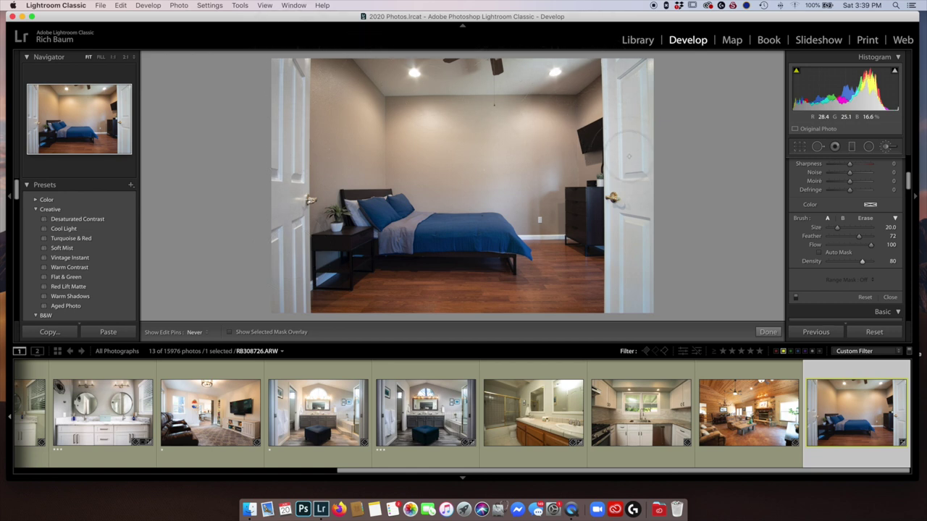
pyautogui.click(573, 99)
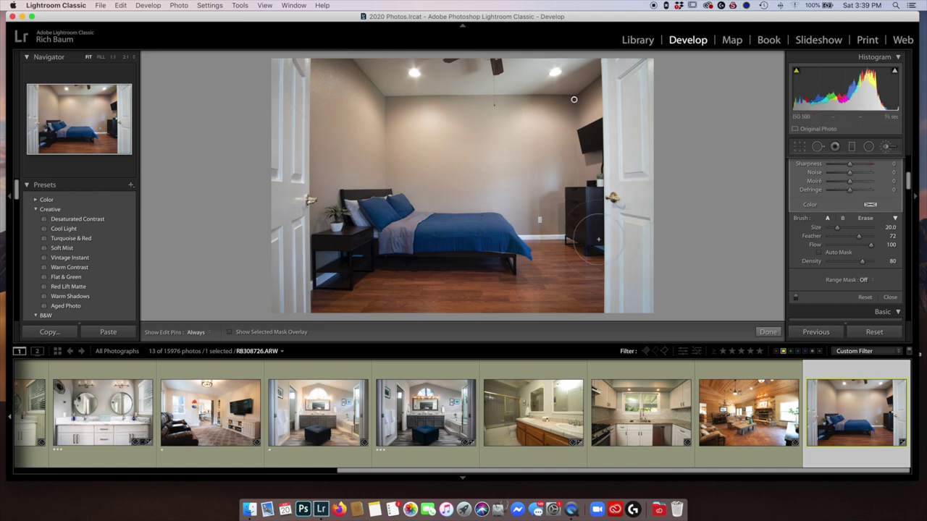
# Close the Adjustment Brush and compare the bedroom photo before and after side by side, returning to the single-photo view
pyautogui.click(885, 148)
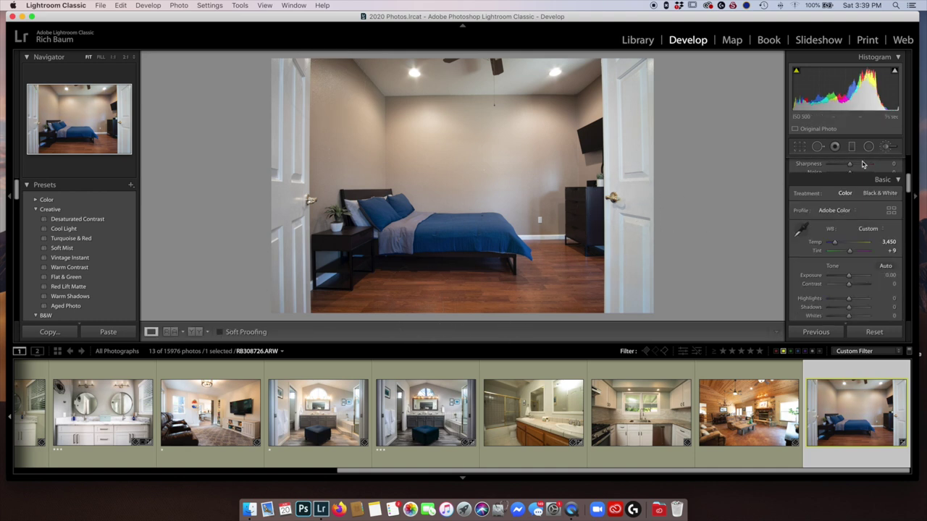
pyautogui.click(195, 333)
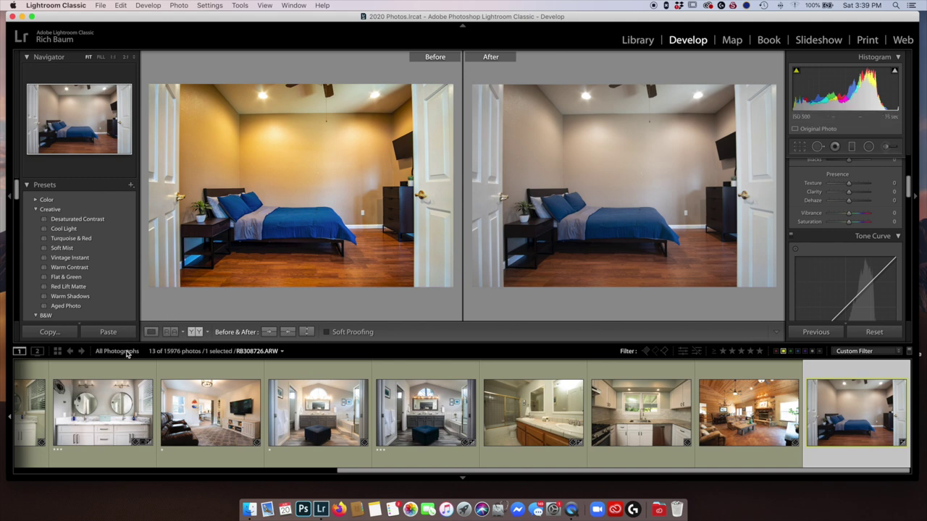
pyautogui.click(151, 332)
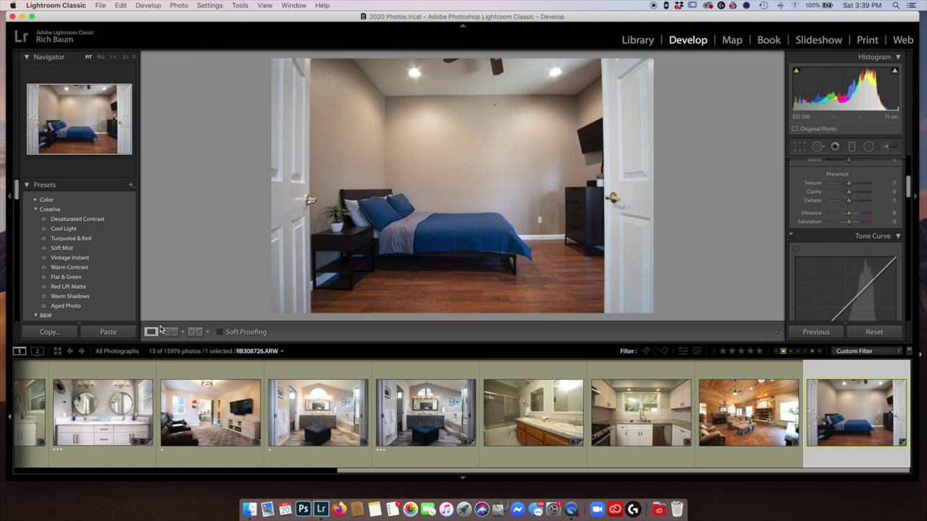
# Paint a second Adjustment Brush mask with Saturation at -19 over the bedroom's walls and ceiling
pyautogui.click(886, 146)
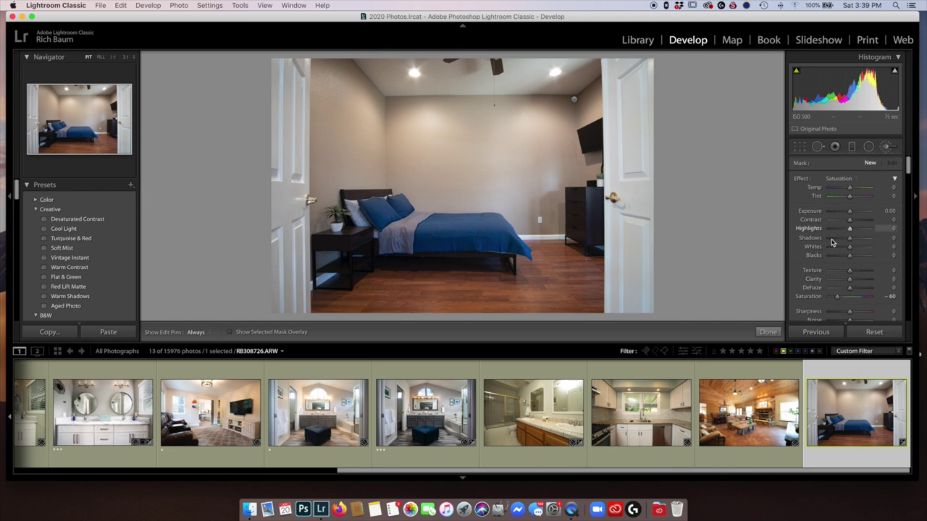
pyautogui.click(839, 296)
pyautogui.moveTo(838, 296); pyautogui.dragTo(849, 301)
pyautogui.moveTo(843, 297); pyautogui.dragTo(846, 301)
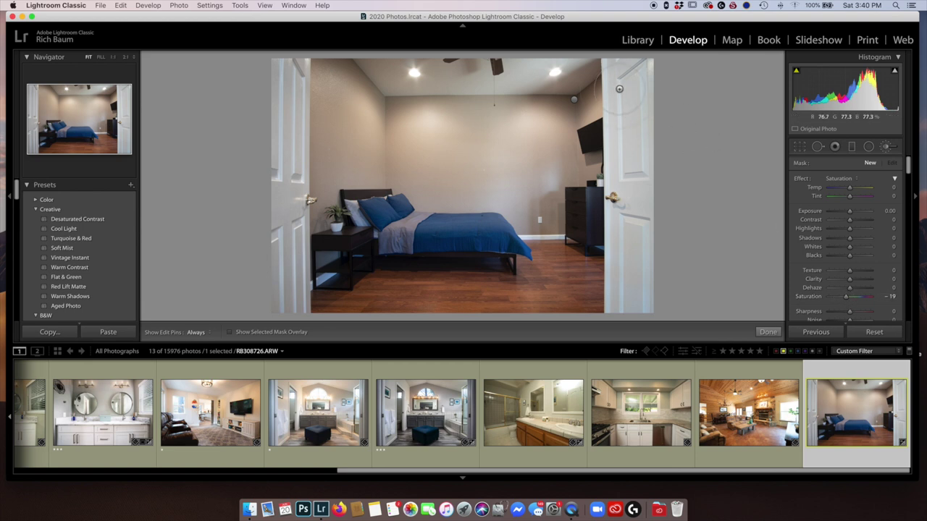
pyautogui.press('h')
pyautogui.press('h')
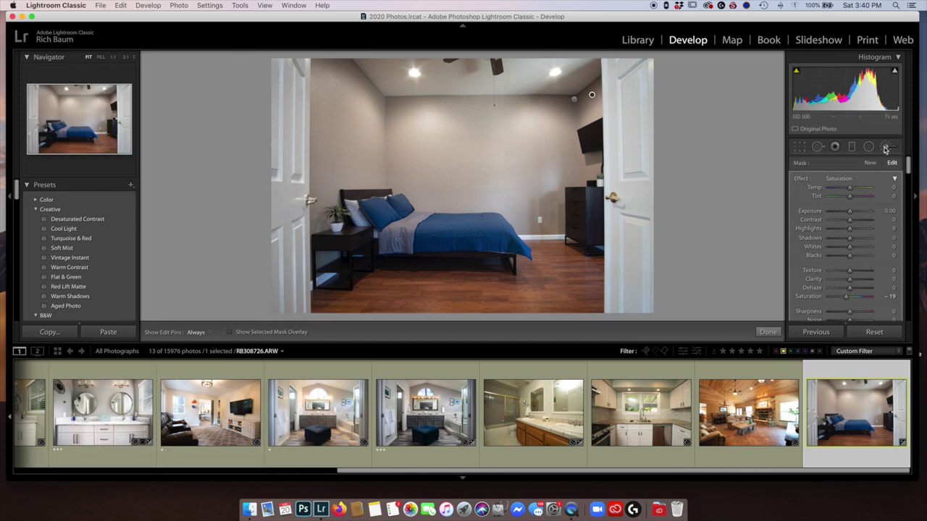
# Finish the second brush mask and check the bedroom's before and after versions side by side, ending in the single-photo view
pyautogui.click(884, 147)
pyautogui.click(194, 332)
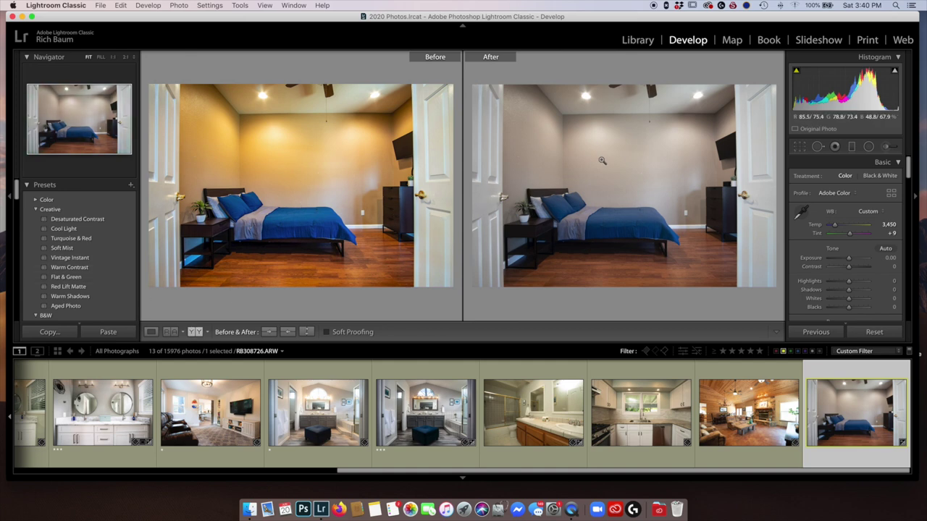
pyautogui.click(152, 332)
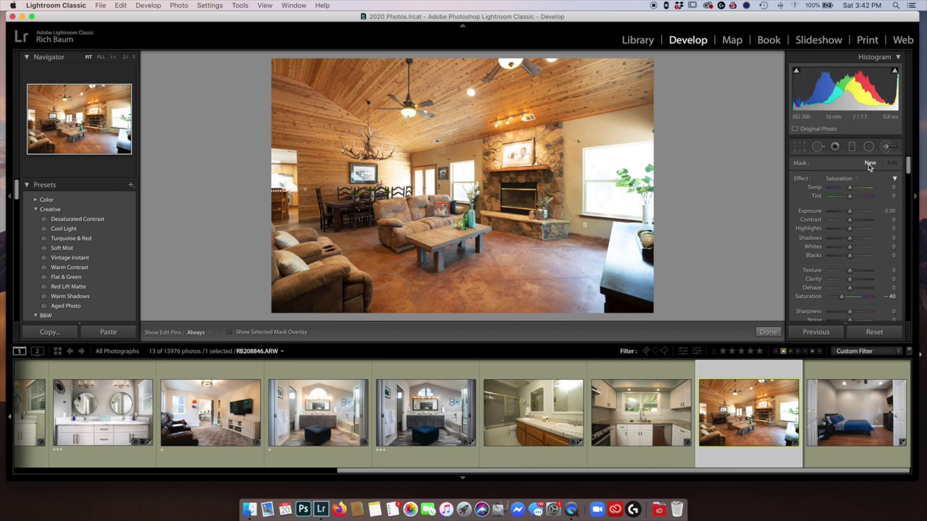
# Cool the living room photo's white balance to a Temp of 3,143
pyautogui.click(886, 148)
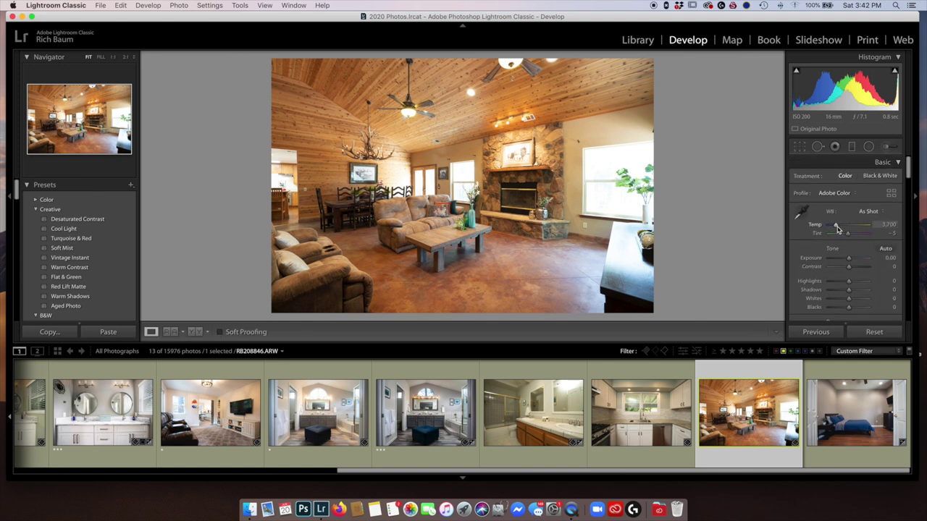
pyautogui.moveTo(836, 227); pyautogui.dragTo(835, 227)
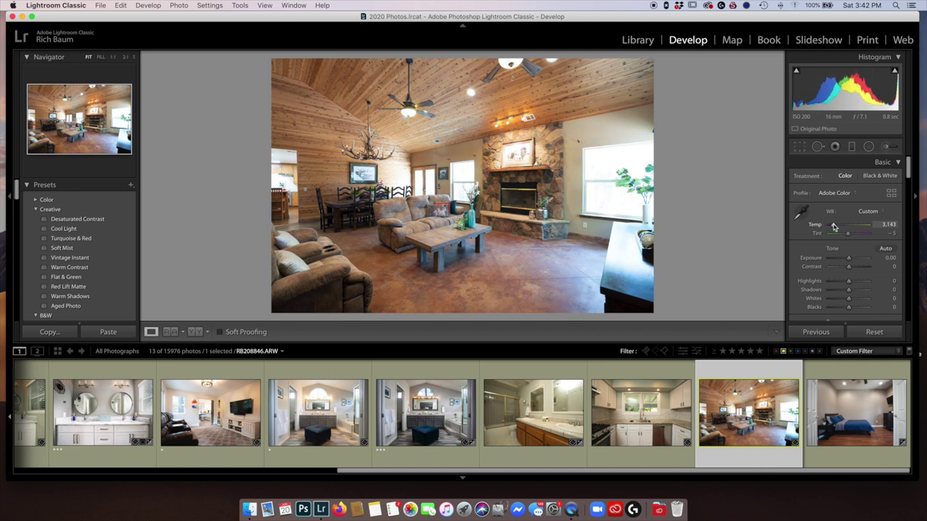
# Paint over the living room's walls, stone fireplace and floor with an Adjustment Brush at -40 Saturation
pyautogui.click(884, 148)
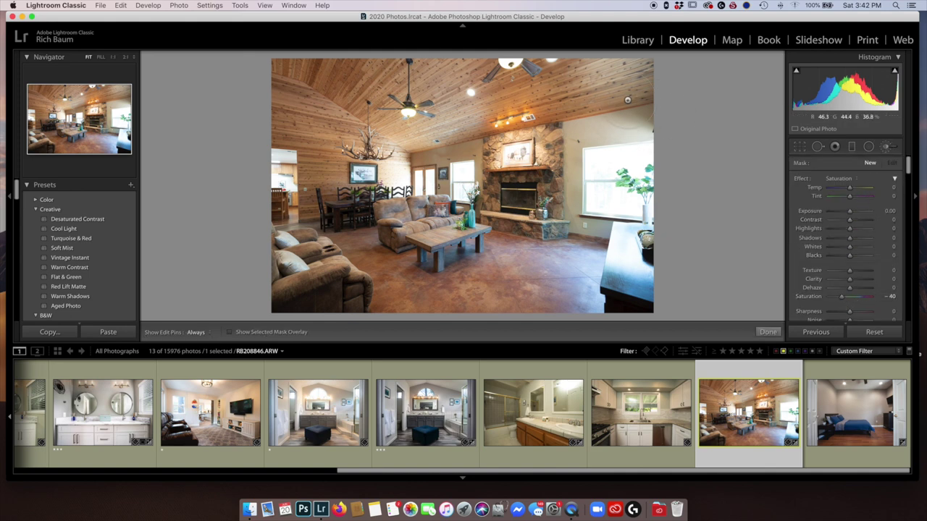
pyautogui.press('h')
pyautogui.moveTo(502, 156)
pyautogui.mouseDown()
pyautogui.moveTo(518, 158)
pyautogui.moveTo(525, 174)
pyautogui.moveTo(514, 160)
pyautogui.mouseUp()
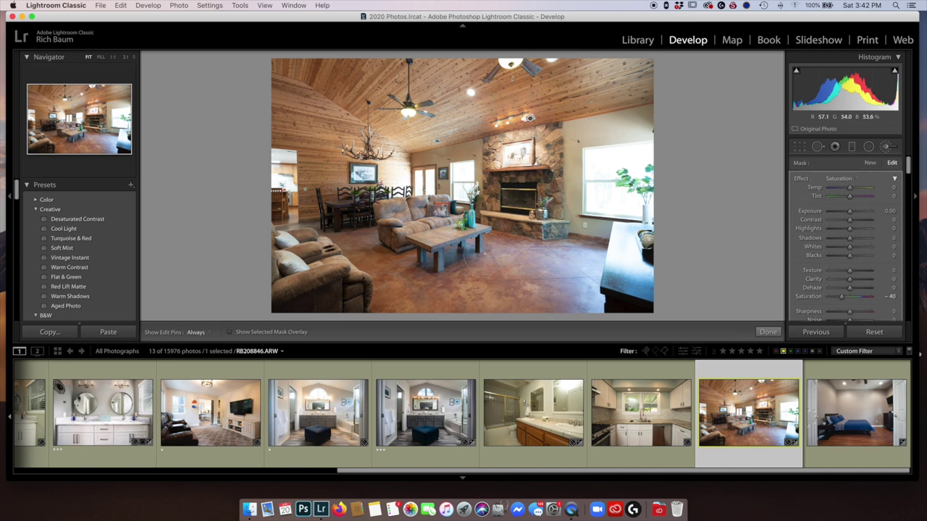
pyautogui.press('h')
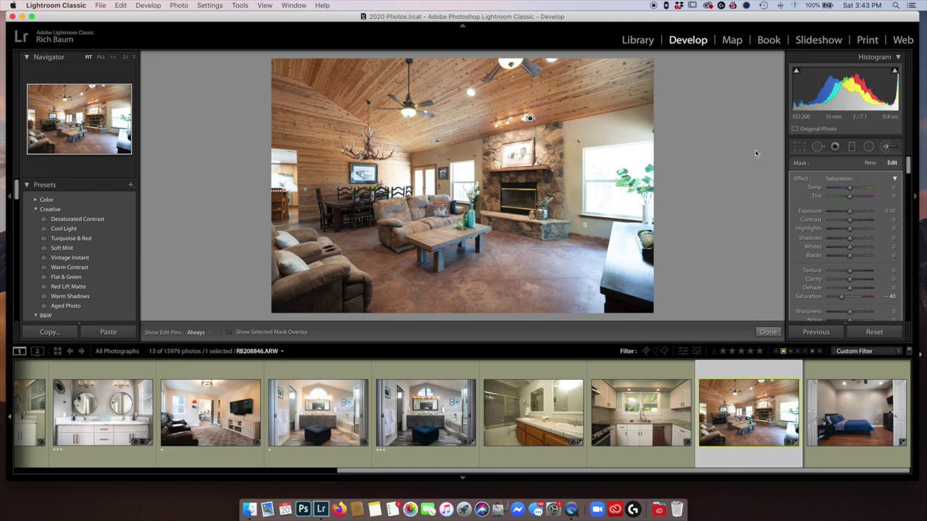
# Close the brush and compare the living room photo before and after side by side, returning to the single-photo view
pyautogui.click(885, 146)
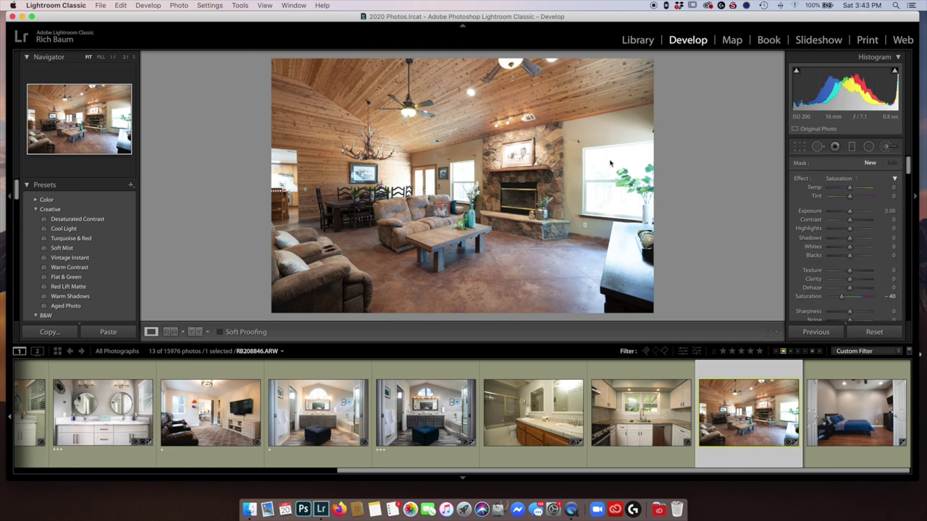
pyautogui.click(194, 332)
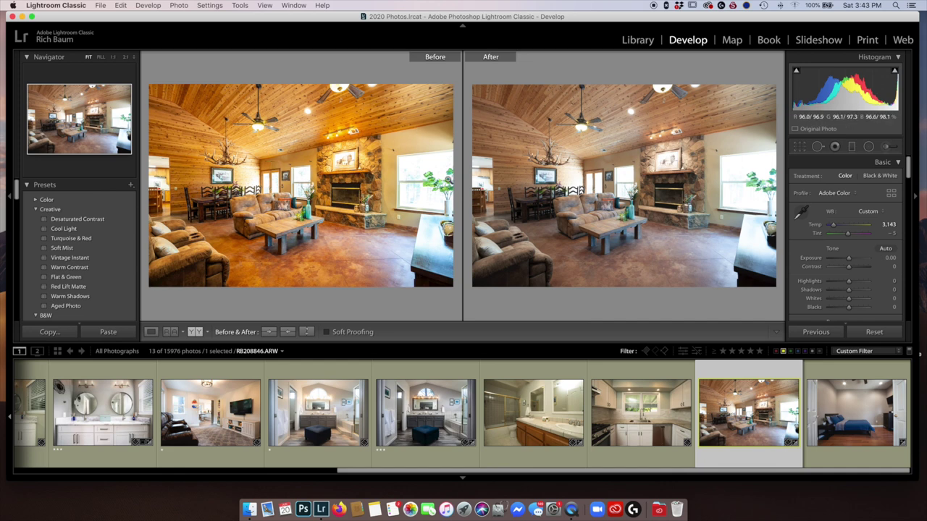
pyautogui.click(151, 332)
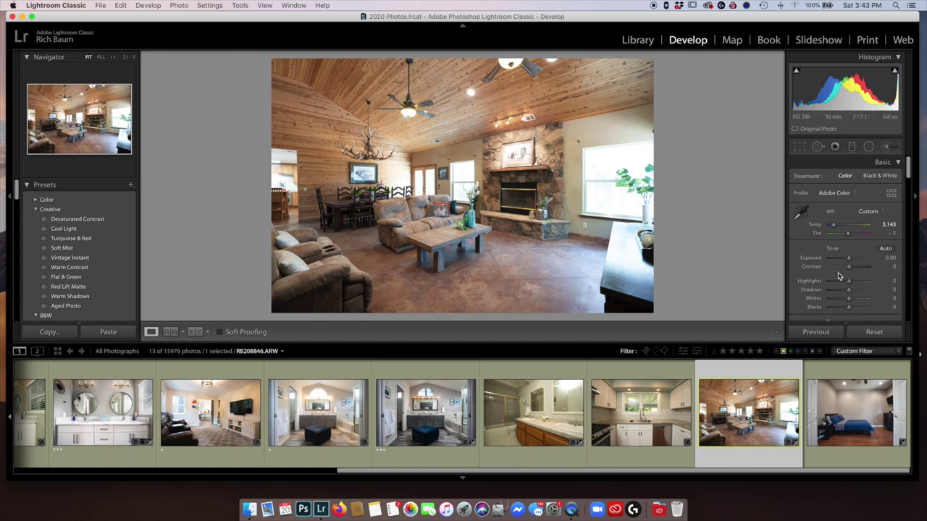
# Raise the living room photo's Contrast to +36, Texture to +44 and Dehaze to +15, and compare it with the before version
pyautogui.moveTo(853, 270); pyautogui.dragTo(853, 282)
pyautogui.scroll(-2, 854, 274)
pyautogui.scroll(-2, 854, 273)
pyautogui.scroll(-2, 854, 286)
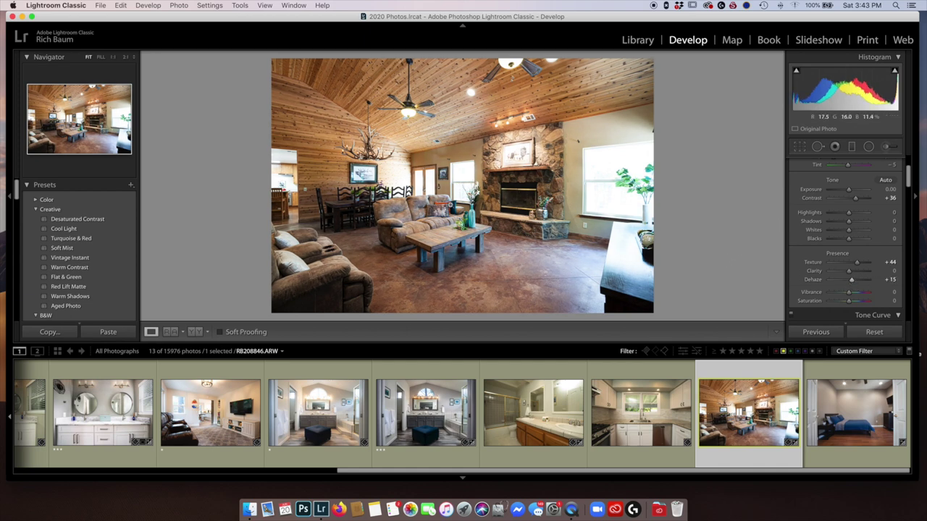
pyautogui.click(194, 332)
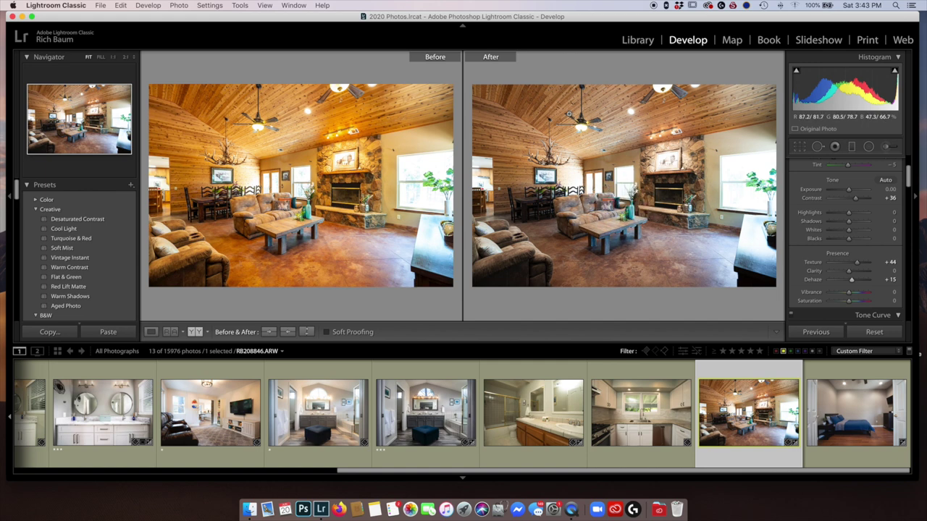
pyautogui.click(150, 332)
# Reset all develop adjustments on the living room photo
pyautogui.scroll(1, 856, 226)
pyautogui.scroll(2, 856, 227)
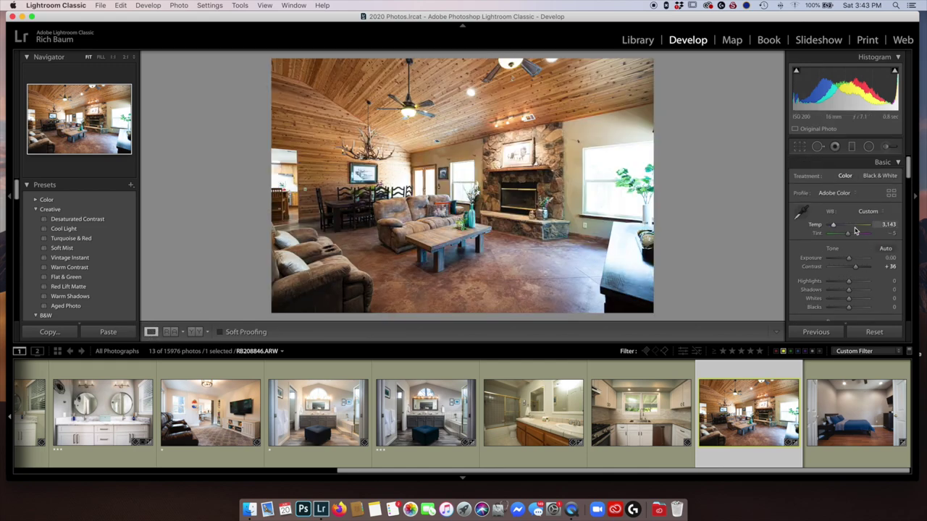
pyautogui.click(878, 332)
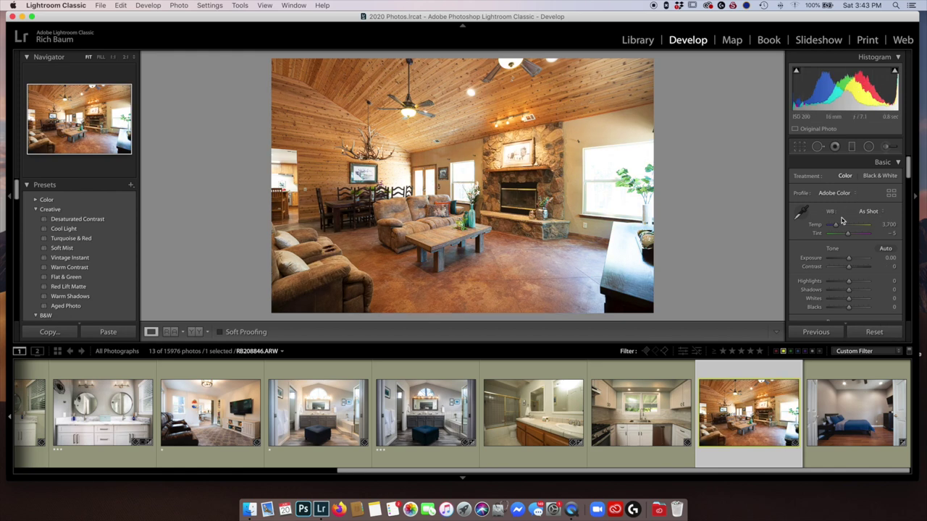
# Set the living room photo's Temp to 3,150 and brush -40 Saturation over the walls, stone fireplace and floor
pyautogui.moveTo(836, 225); pyautogui.dragTo(834, 226)
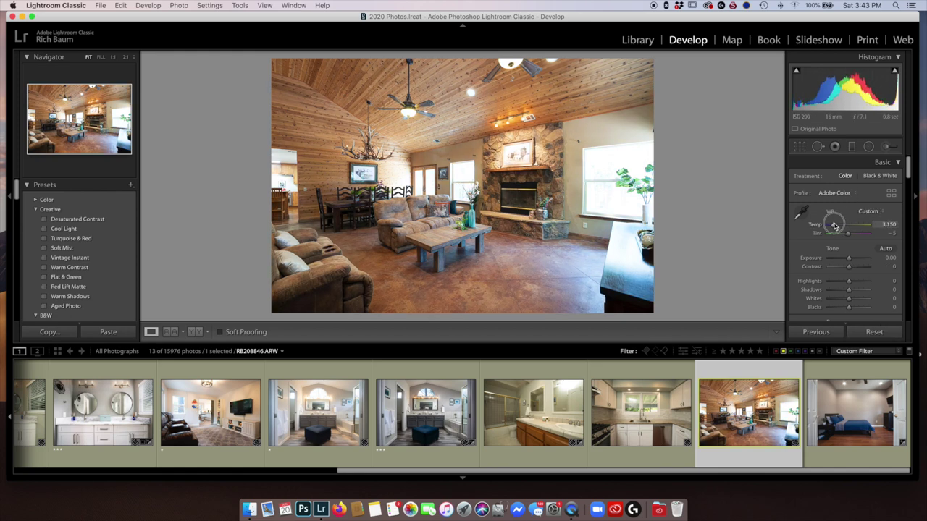
pyautogui.click(886, 147)
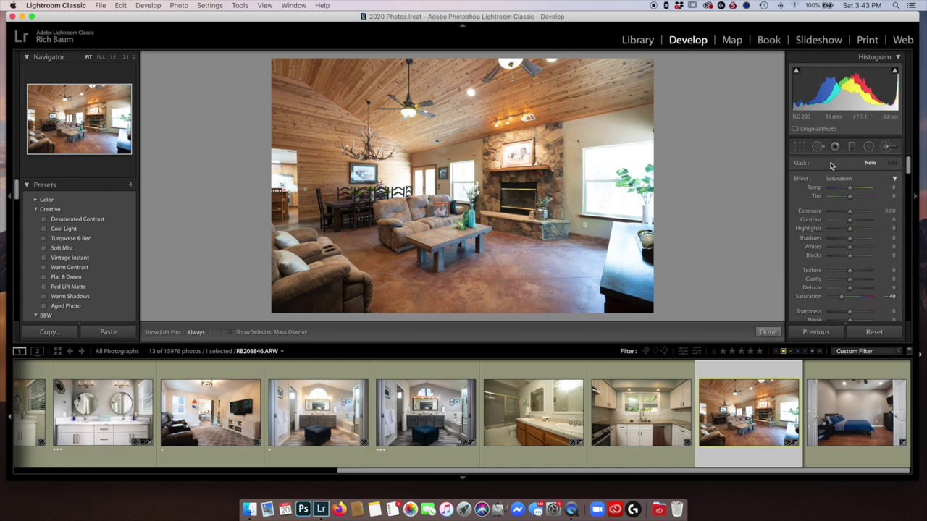
pyautogui.press('h')
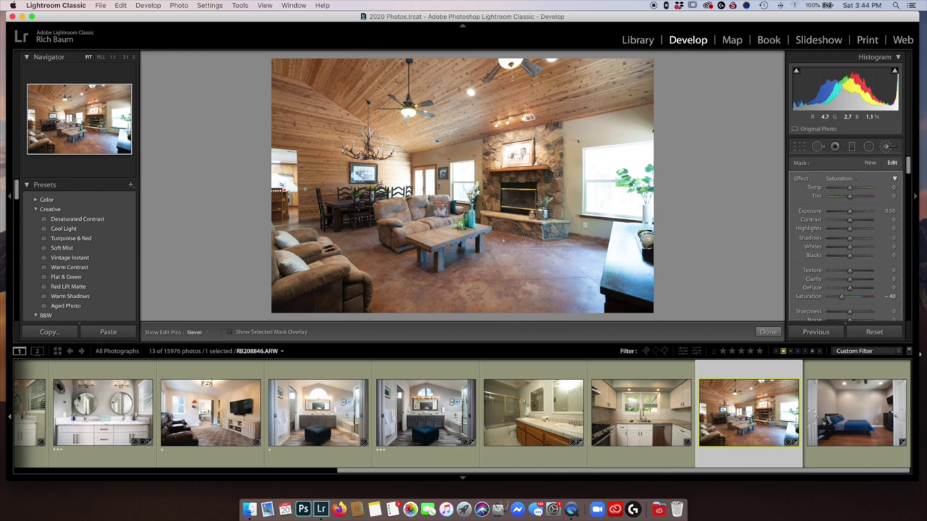
pyautogui.press('h')
pyautogui.click(868, 147)
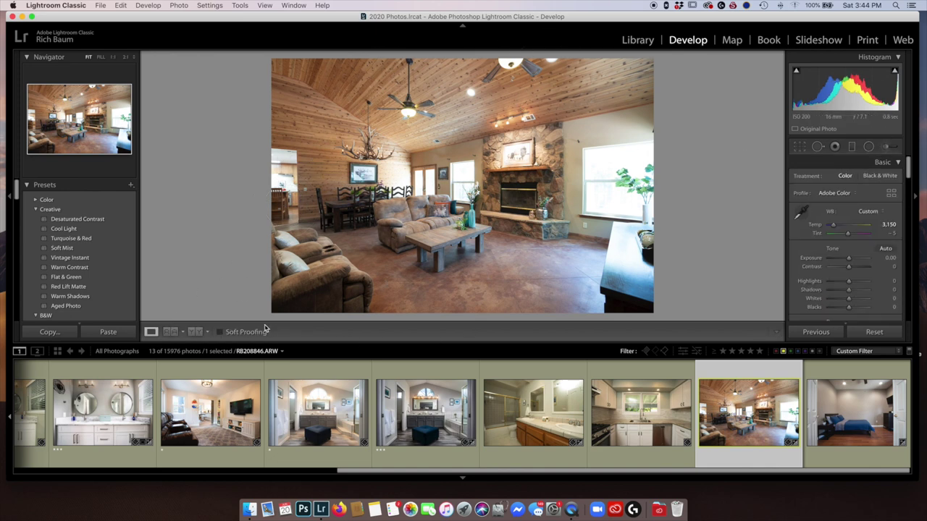
# Compare the living room photo before and after side by side, return to the single-photo view, and select the kitchen photo
pyautogui.click(194, 331)
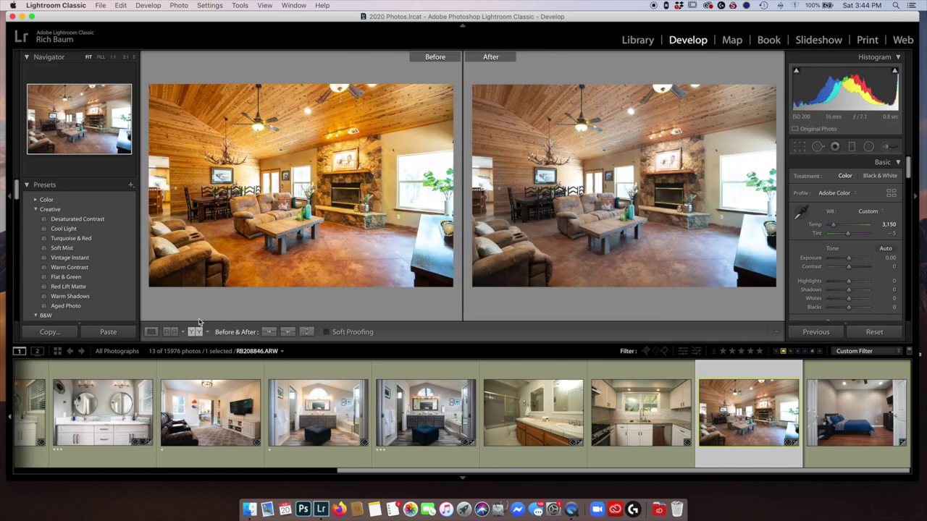
pyautogui.click(151, 332)
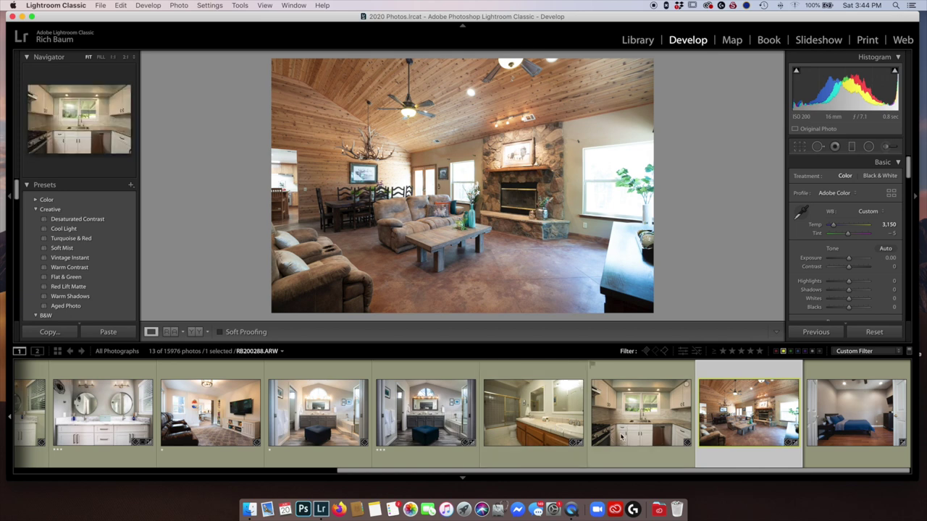
pyautogui.click(622, 434)
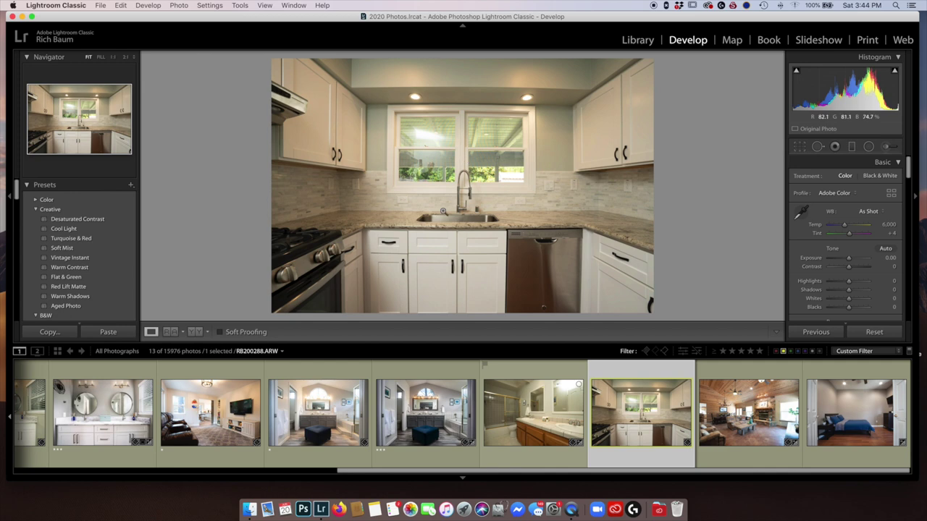
# Sample the kitchen photo's white balance from the white cabinet below the sink and set Tint to +4
pyautogui.click(801, 213)
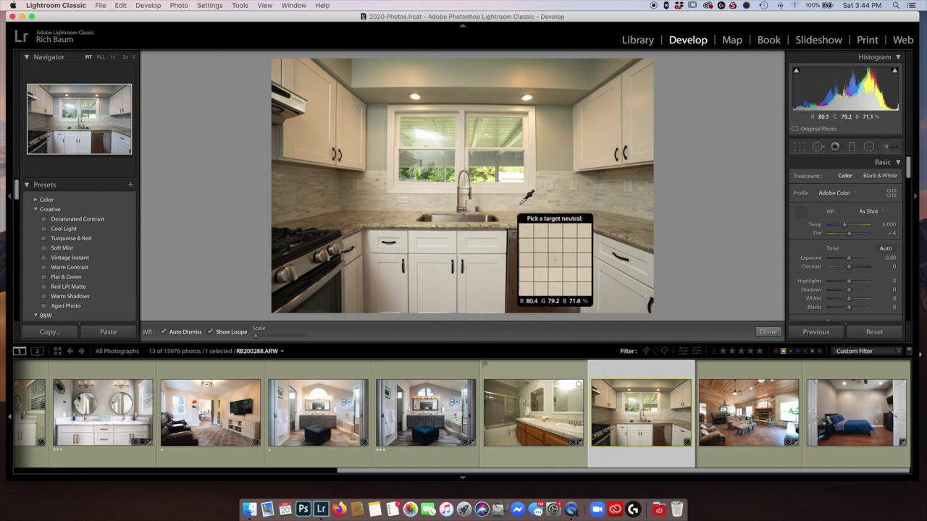
pyautogui.click(445, 243)
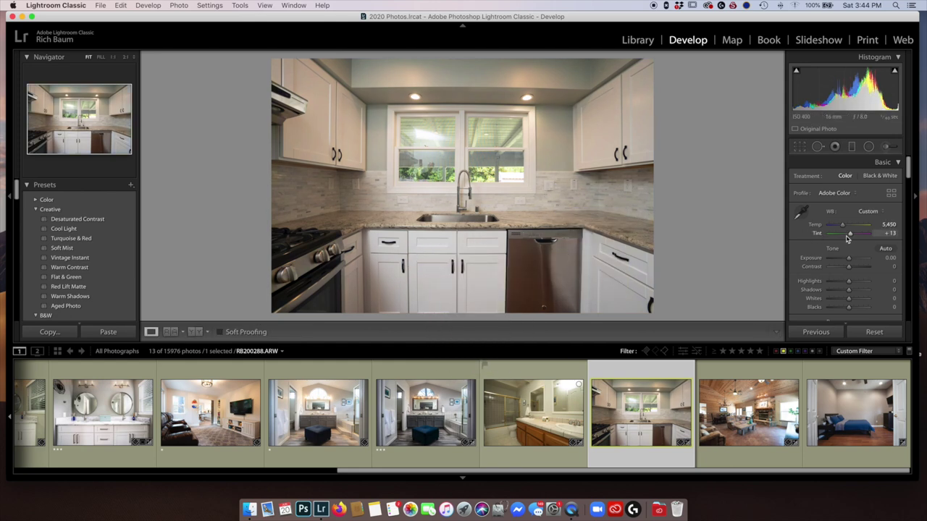
pyautogui.moveTo(851, 237); pyautogui.dragTo(850, 237)
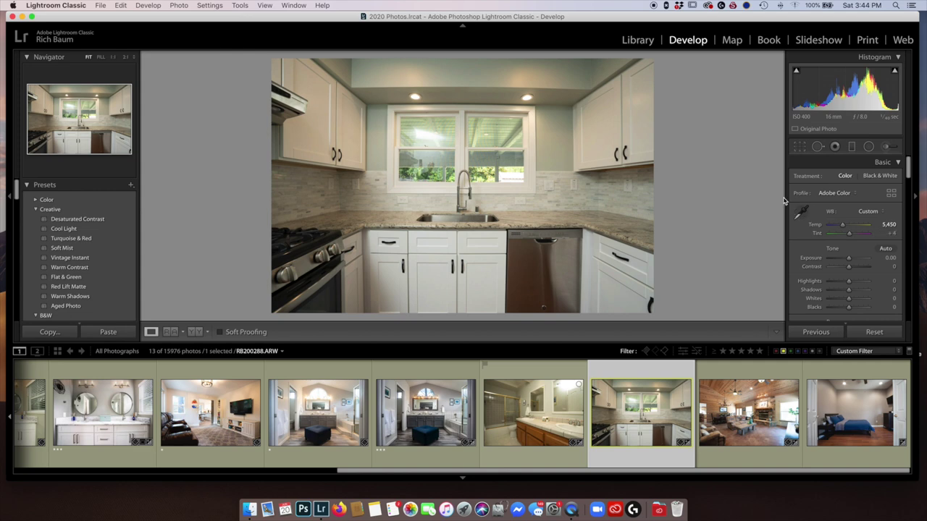
# Resample the kitchen photo's white balance from the backsplash beside the window and set Tint to -7
pyautogui.click(799, 211)
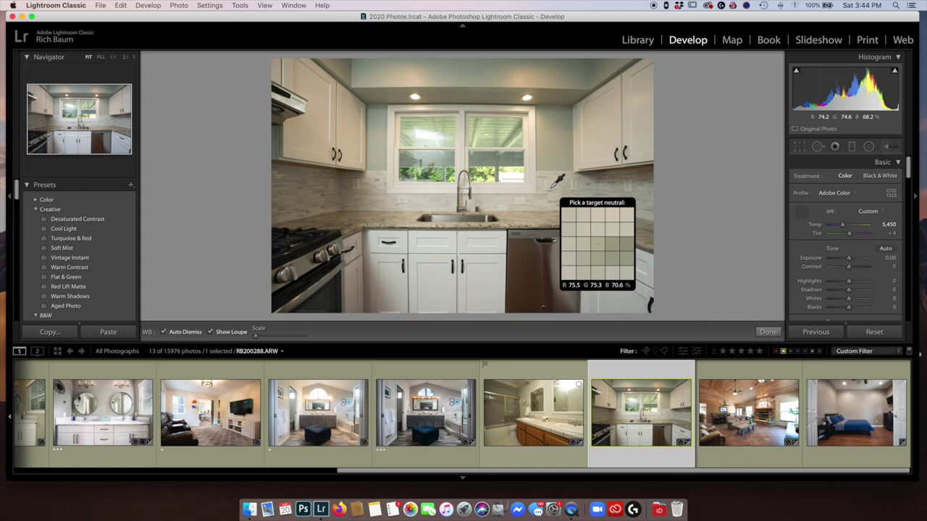
pyautogui.click(551, 183)
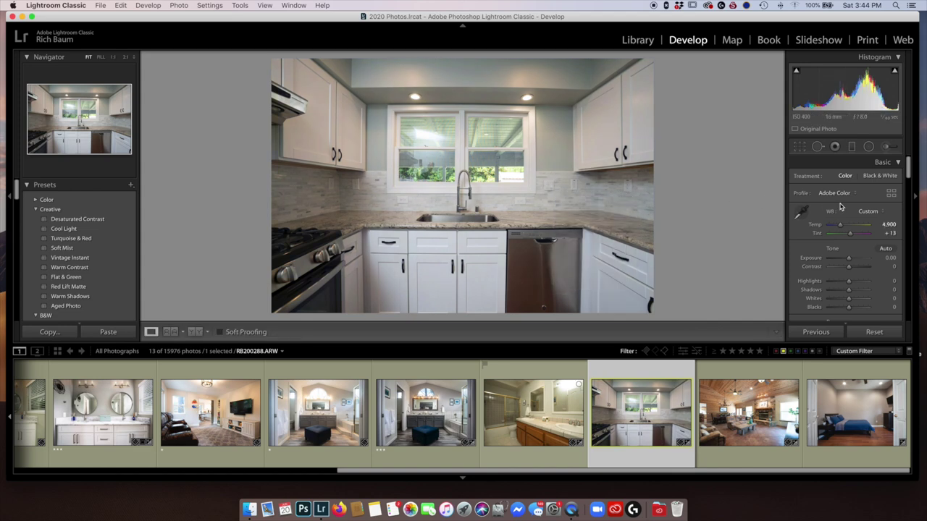
pyautogui.click(851, 234)
pyautogui.moveTo(851, 234); pyautogui.dragTo(849, 234)
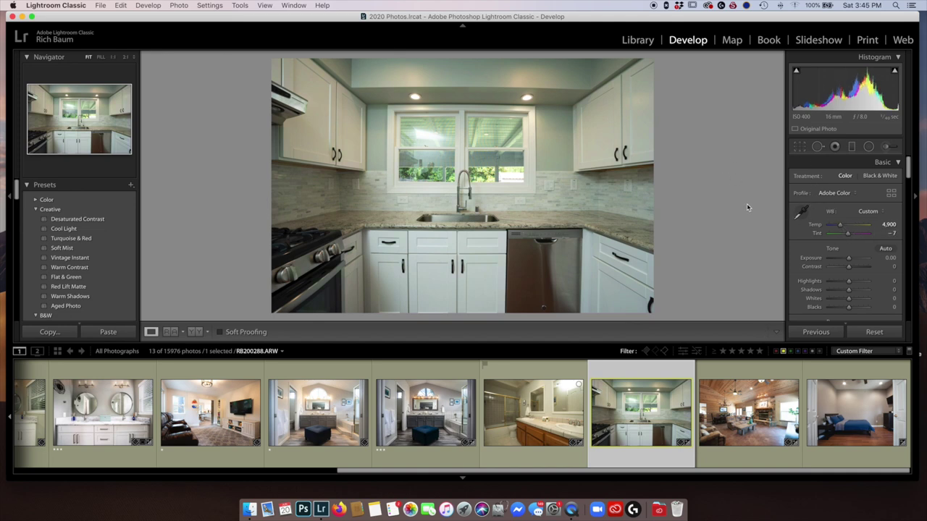
# Brush -48 Saturation over the kitchen's walls, soffit, cabinets and backsplash with the Adjustment Brush, hiding the edit pins while painting
pyautogui.click(885, 147)
pyautogui.moveTo(842, 297); pyautogui.dragTo(840, 297)
pyautogui.press('h')
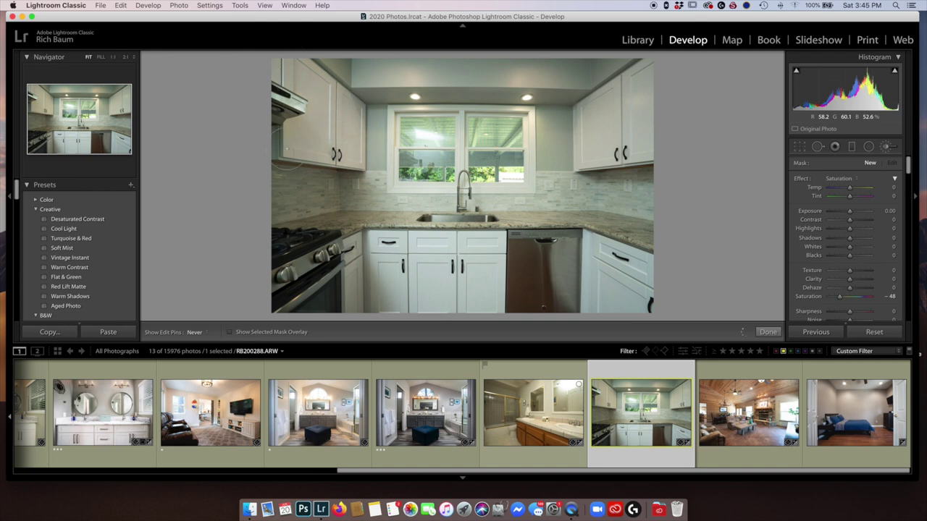
pyautogui.click(297, 167)
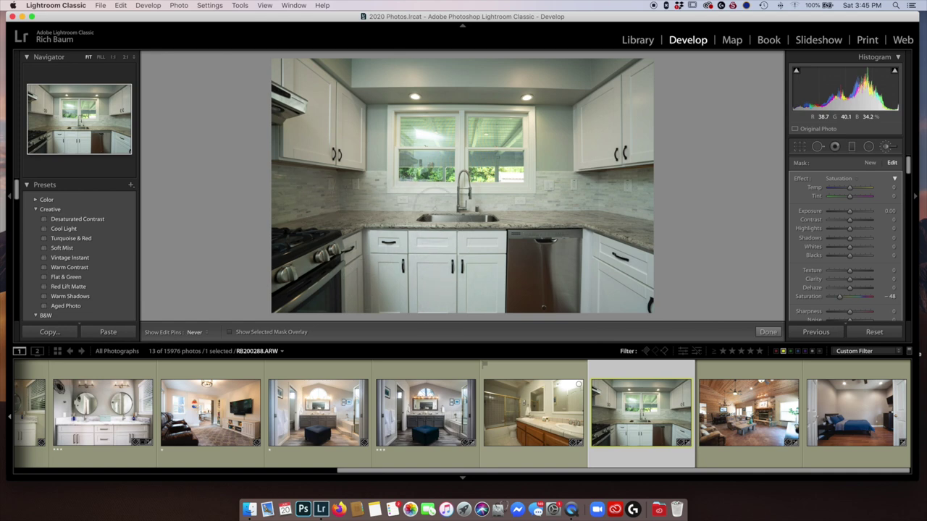
pyautogui.press('h')
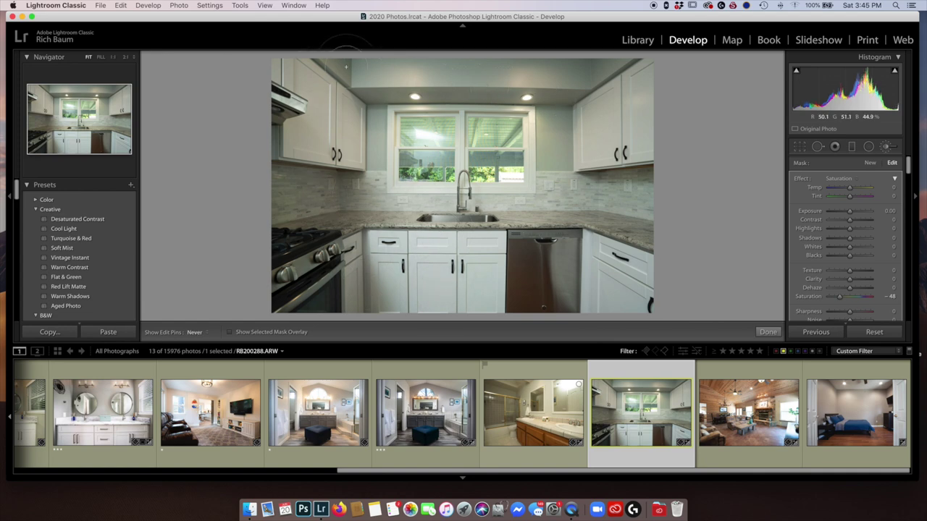
# Try an HSL Orange saturation of -100 on the kitchen photo and bring it back up
pyautogui.scroll(-5, 817, 248)
pyautogui.scroll(-8, 817, 248)
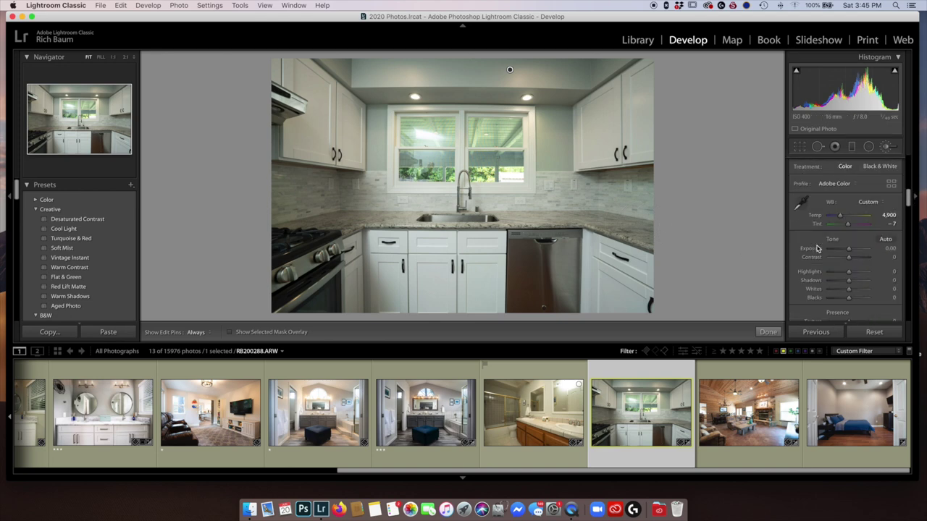
pyautogui.scroll(-4, 817, 249)
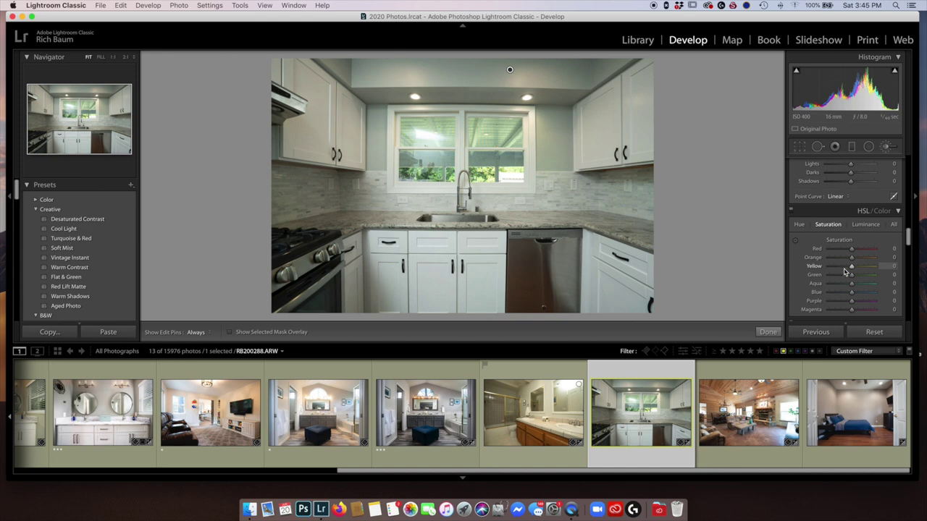
pyautogui.moveTo(852, 258); pyautogui.dragTo(808, 265)
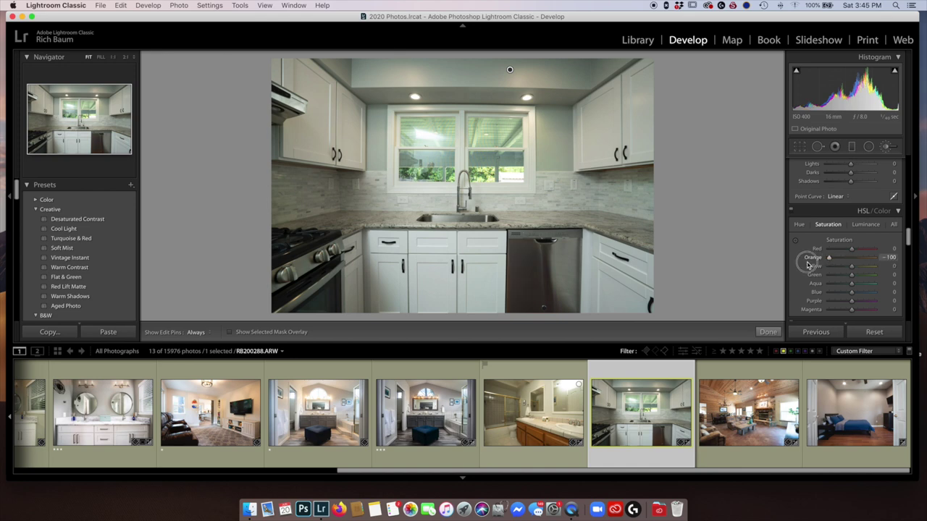
pyautogui.moveTo(830, 261); pyautogui.dragTo(849, 263)
# Reset the kitchen photo's adjustments, set its HSL Saturation to -53 for Orange and -48 for Yellow, and close the brush
pyautogui.click(873, 332)
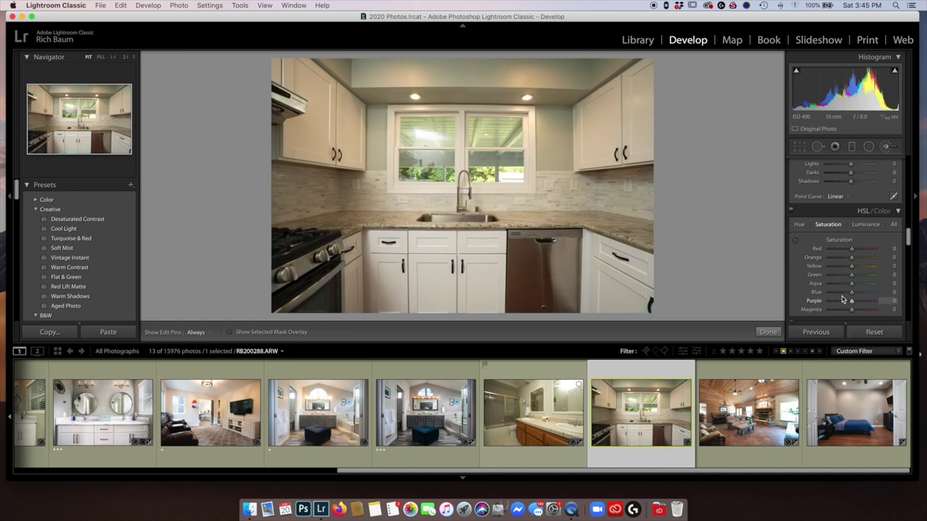
pyautogui.moveTo(843, 262)
pyautogui.mouseDown()
pyautogui.moveTo(827, 259)
pyautogui.moveTo(847, 266)
pyautogui.moveTo(831, 268)
pyautogui.moveTo(841, 271)
pyautogui.mouseUp()
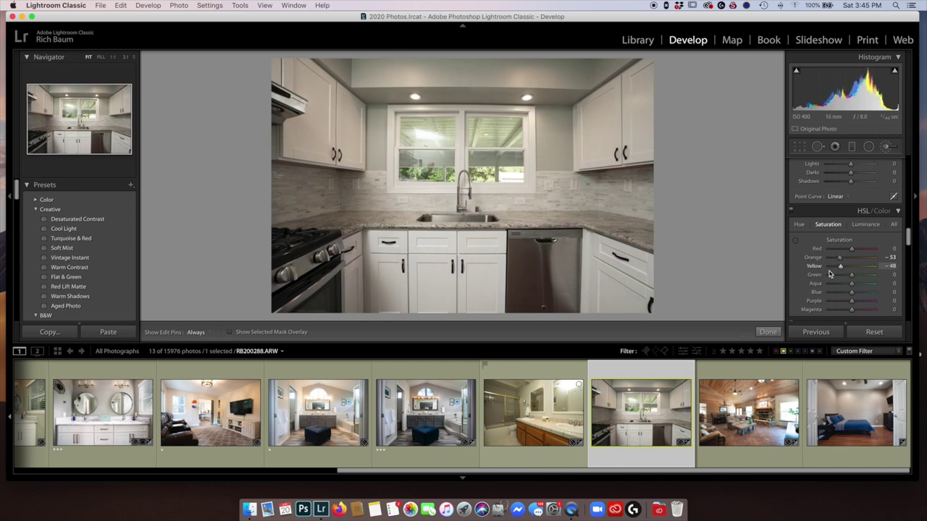
pyautogui.scroll(10, 815, 174)
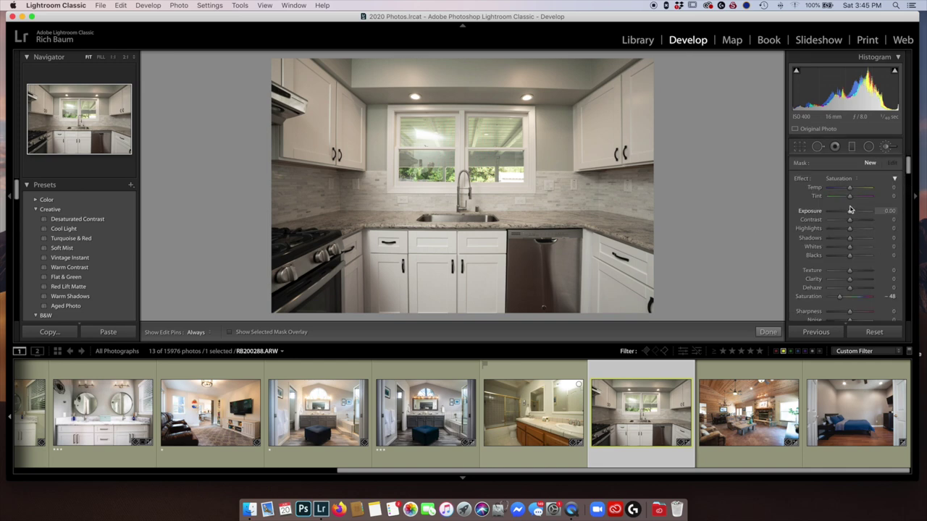
pyautogui.click(885, 148)
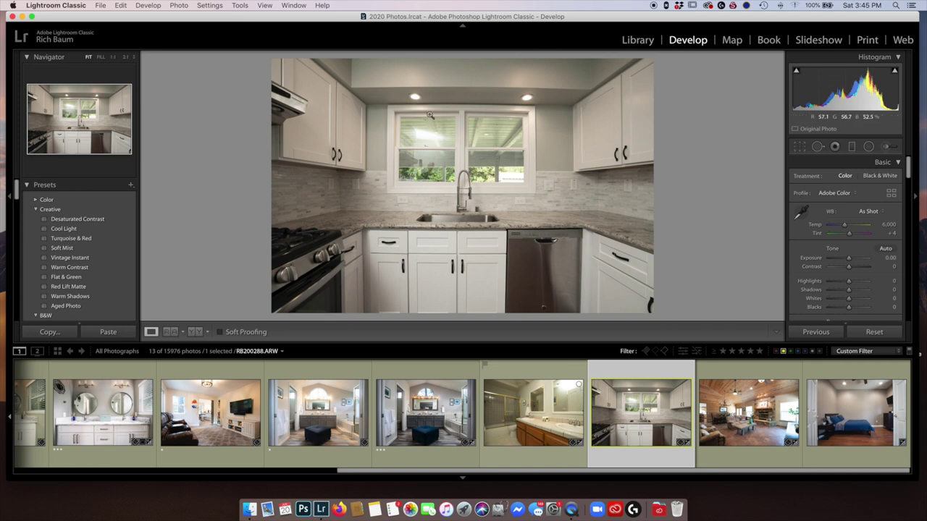
# Sample the white balance of the oak-vanity bathroom photo from the white sink and inspect the tiled countertop up close
pyautogui.click(537, 427)
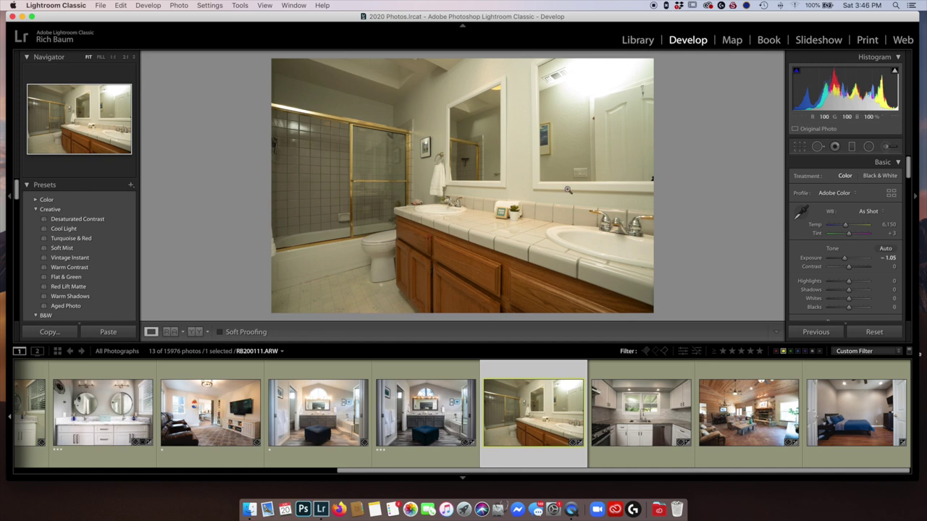
pyautogui.click(800, 211)
pyautogui.click(800, 214)
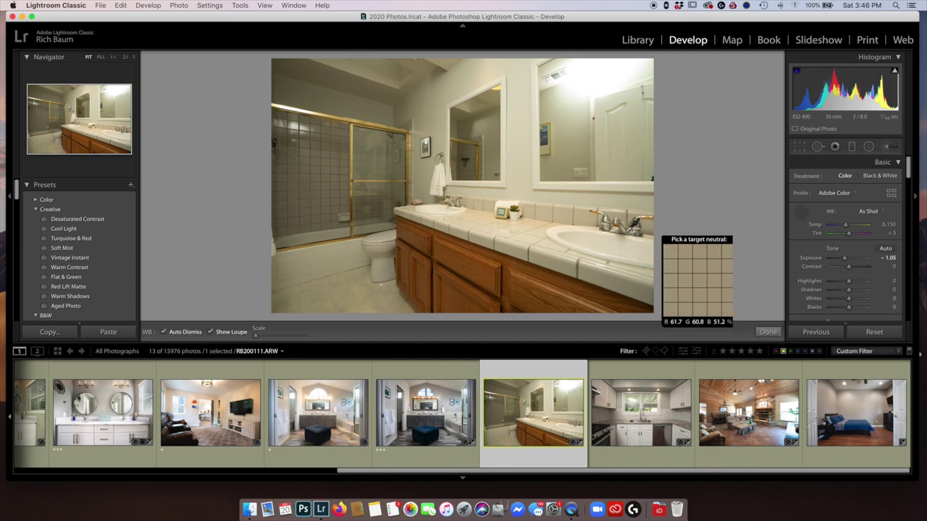
pyautogui.click(607, 245)
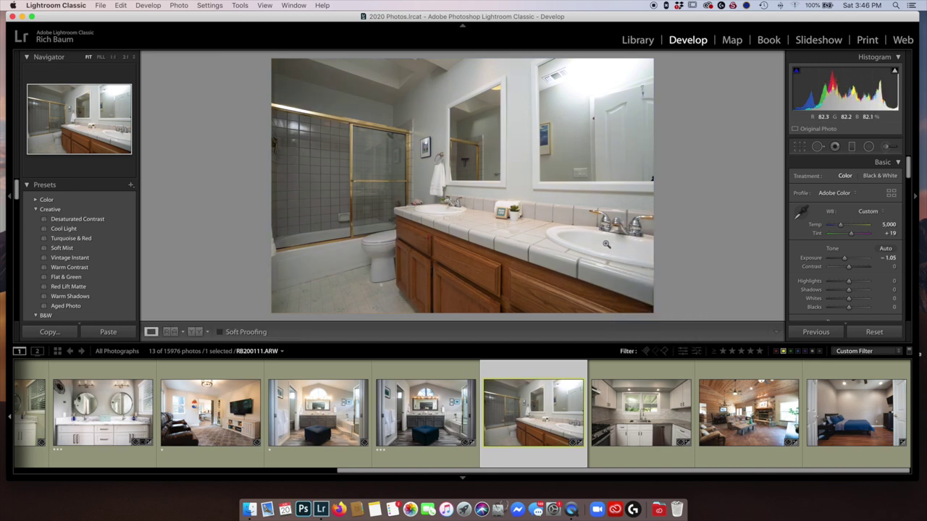
pyautogui.click(539, 230)
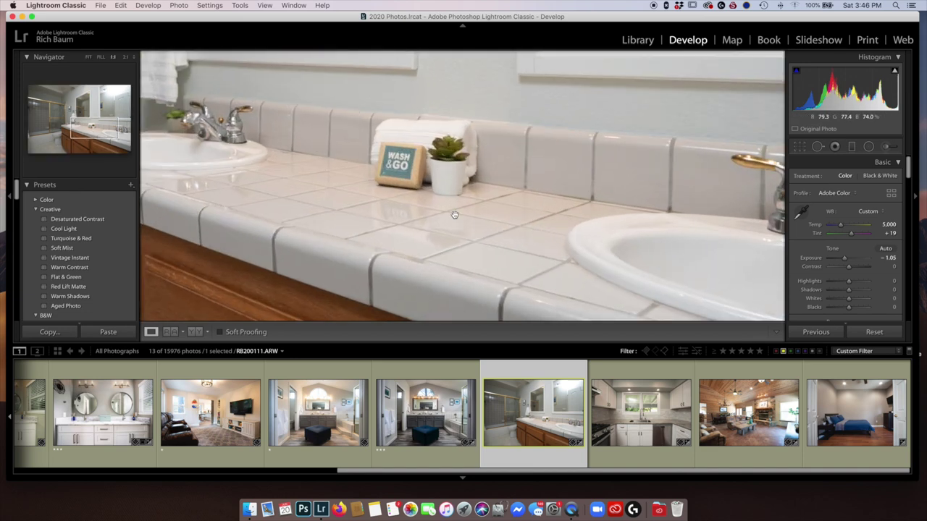
pyautogui.click(490, 213)
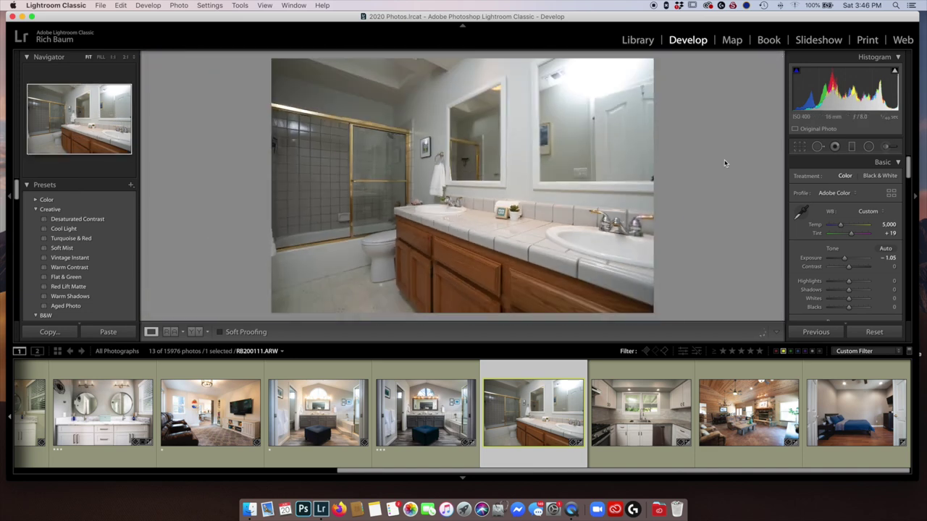
# Brush -48 Saturation over the bathroom's tiled countertop, walls and ceiling, hiding the edit pins while painting
pyautogui.click(885, 147)
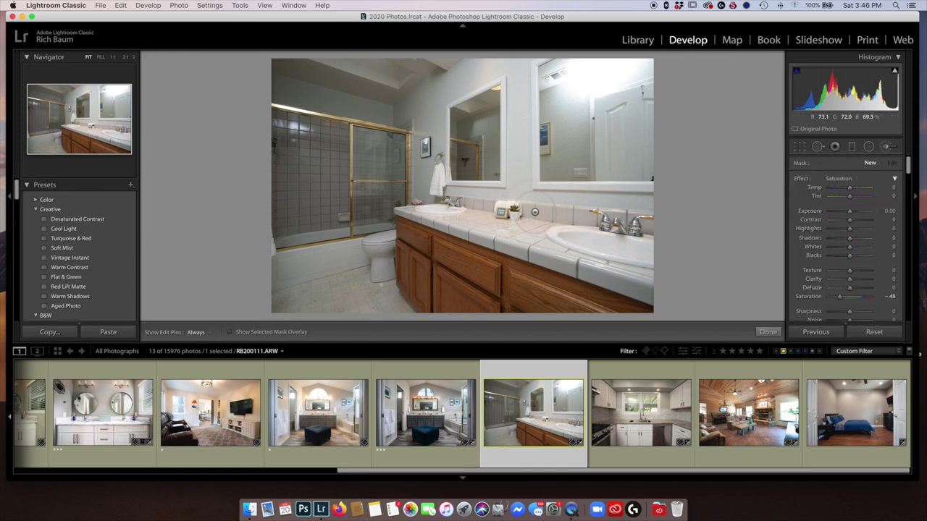
pyautogui.press('h')
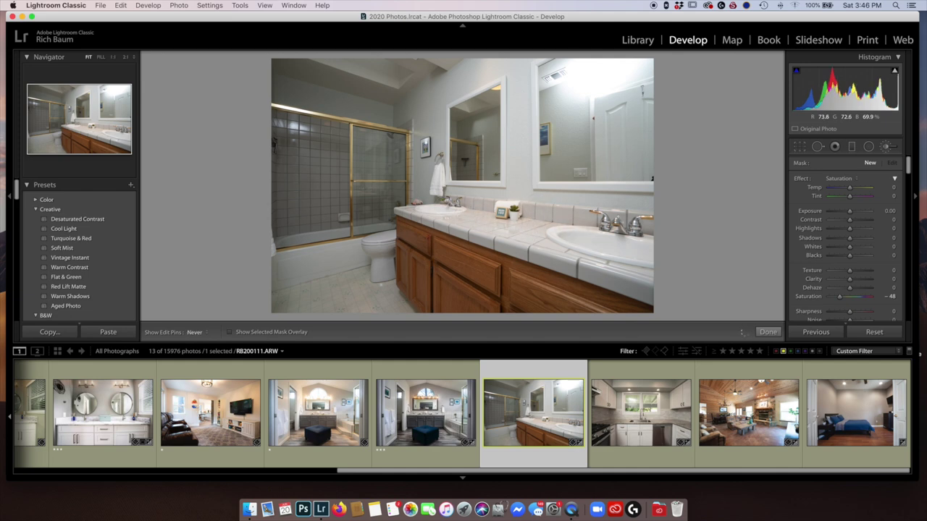
pyautogui.click(538, 243)
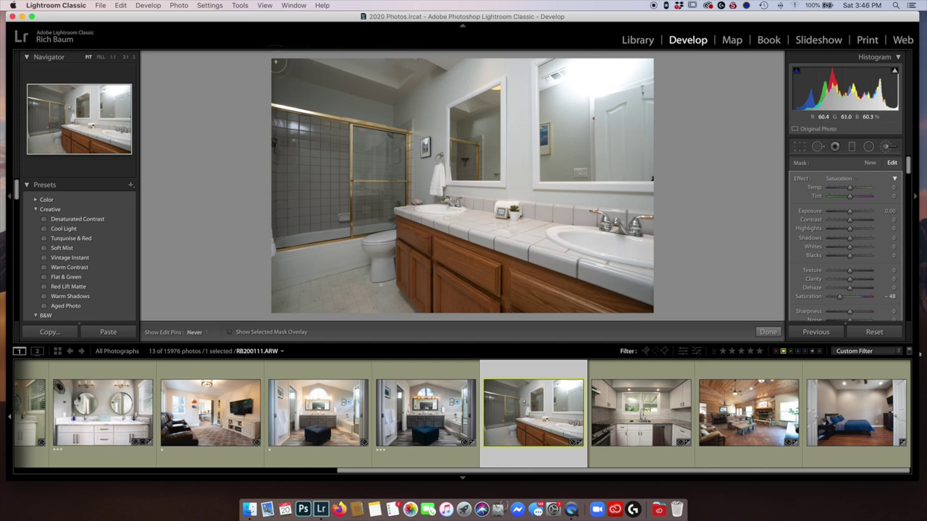
pyautogui.press('h')
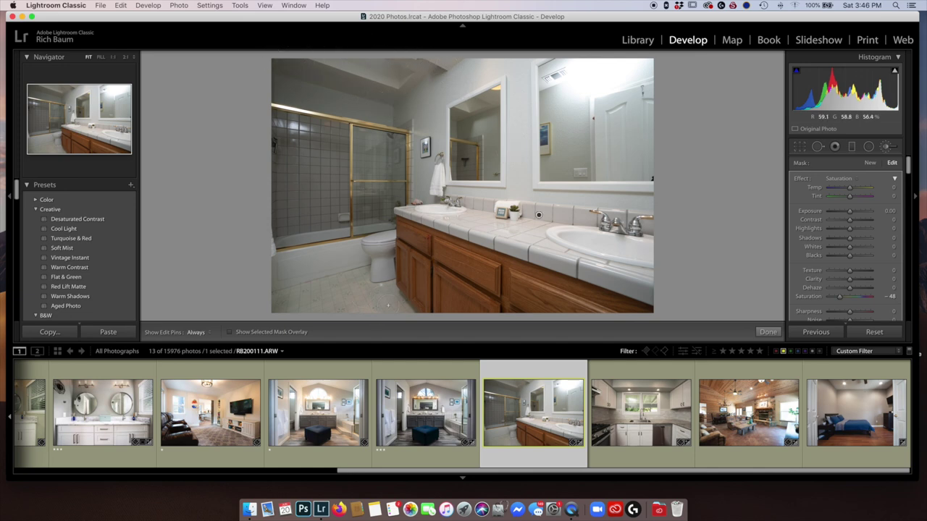
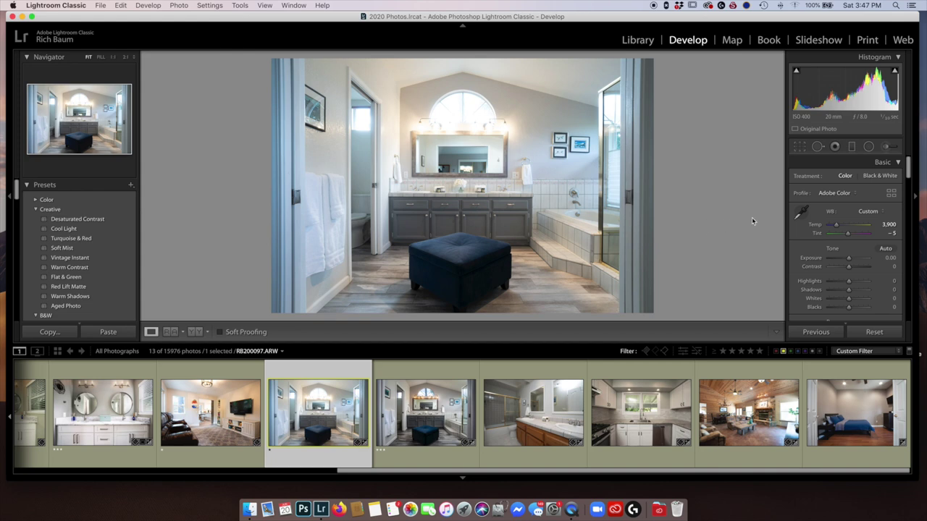
# Try lowering the HSL Blue saturation on the bathroom photo with the blue ottoman
pyautogui.scroll(-10, 836, 232)
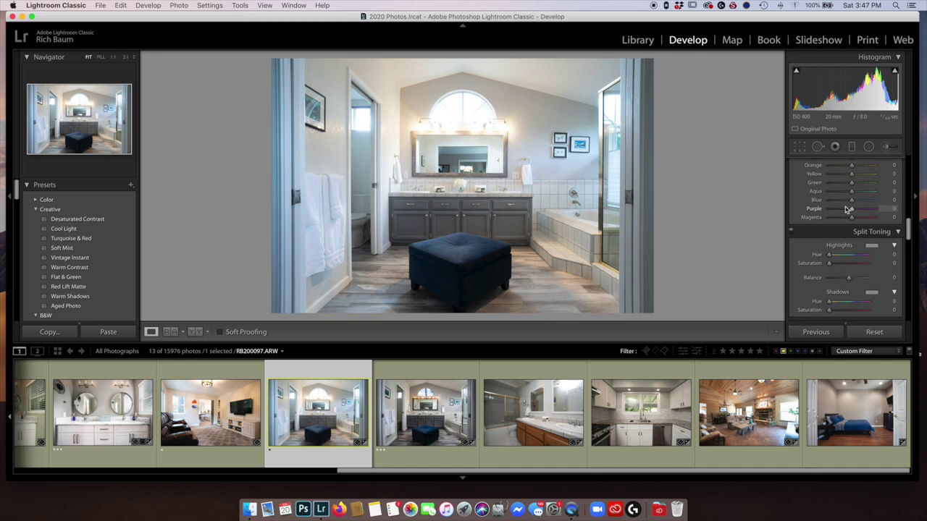
pyautogui.moveTo(852, 200); pyautogui.dragTo(837, 201)
pyautogui.scroll(5, 838, 199)
pyautogui.scroll(5, 838, 203)
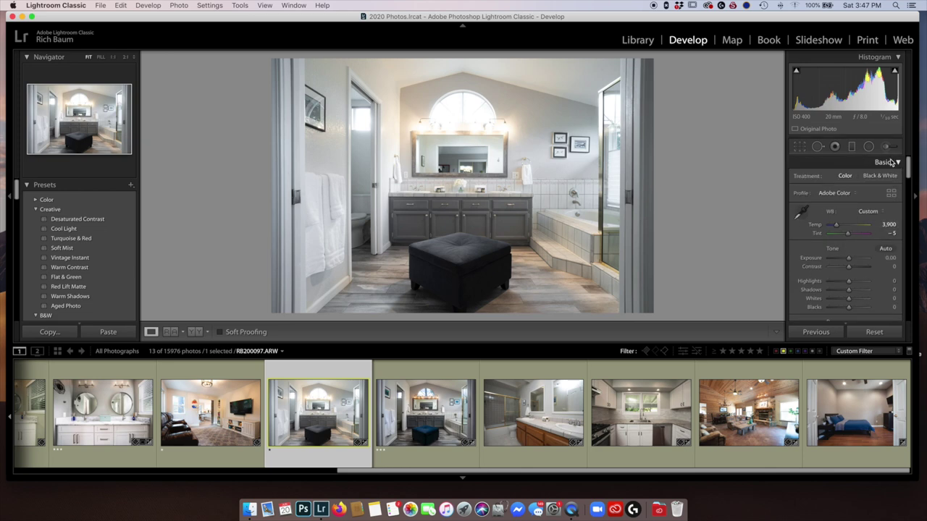
# Reset the ottoman bathroom photo's adjustments and brush -59 Saturation over the walls, ceiling, tub surround and floor
pyautogui.click(874, 332)
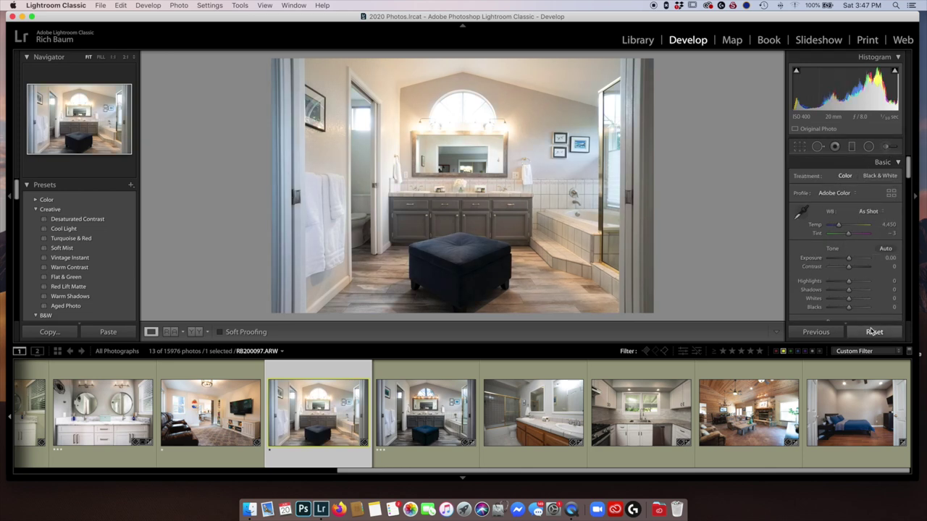
pyautogui.click(887, 147)
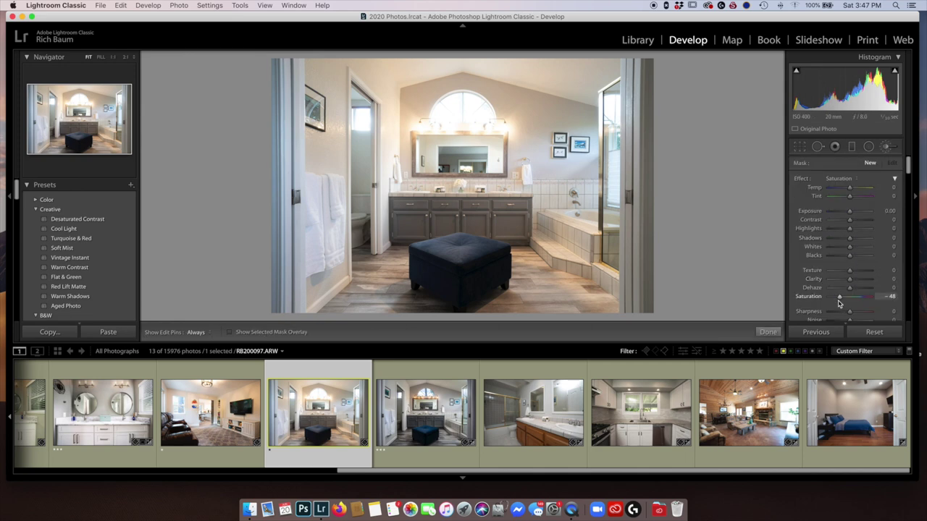
pyautogui.moveTo(840, 297); pyautogui.dragTo(836, 298)
pyautogui.press('h')
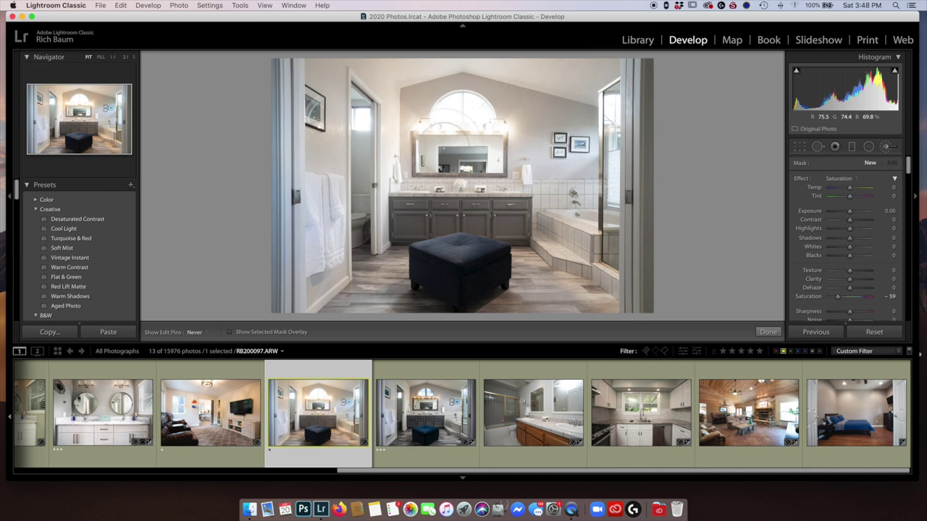
pyautogui.press('h')
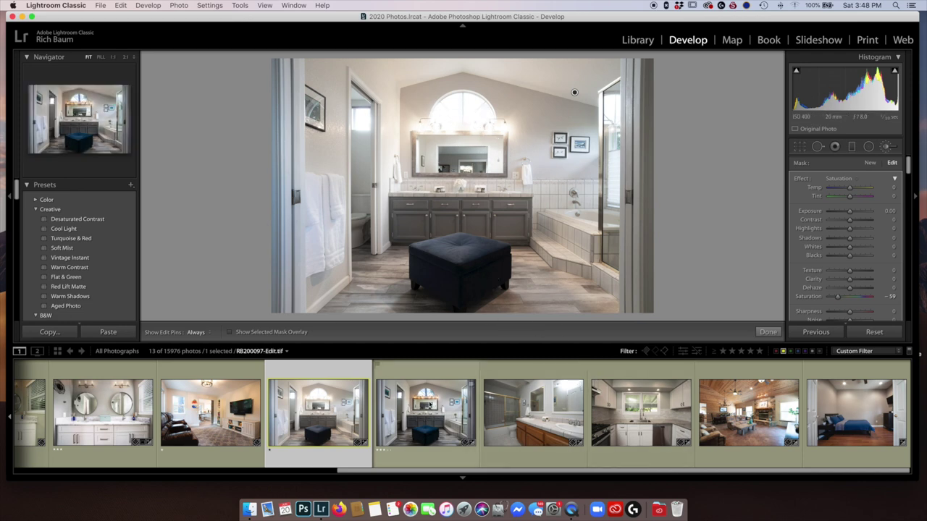
# Compare the brushed ottoman bathroom photo with its finished edit and view it before and after side by side
pyautogui.click(429, 405)
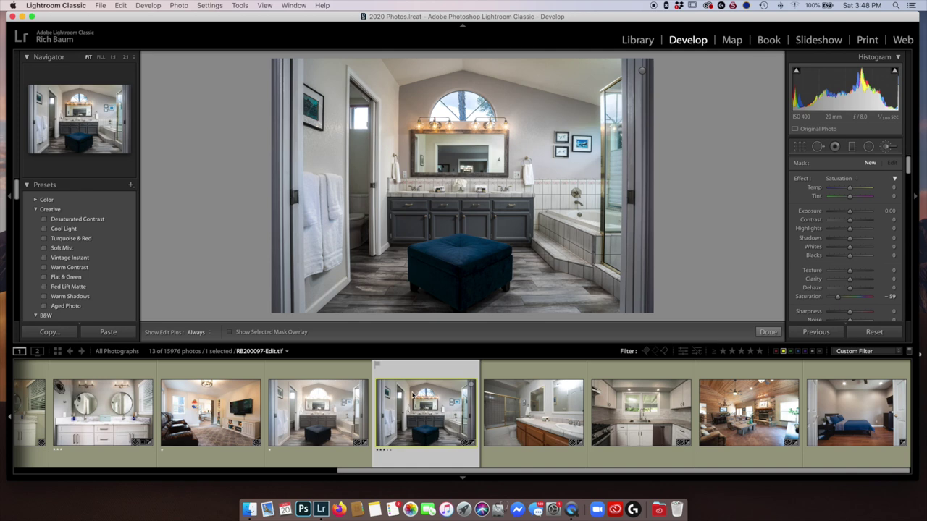
pyautogui.click(321, 410)
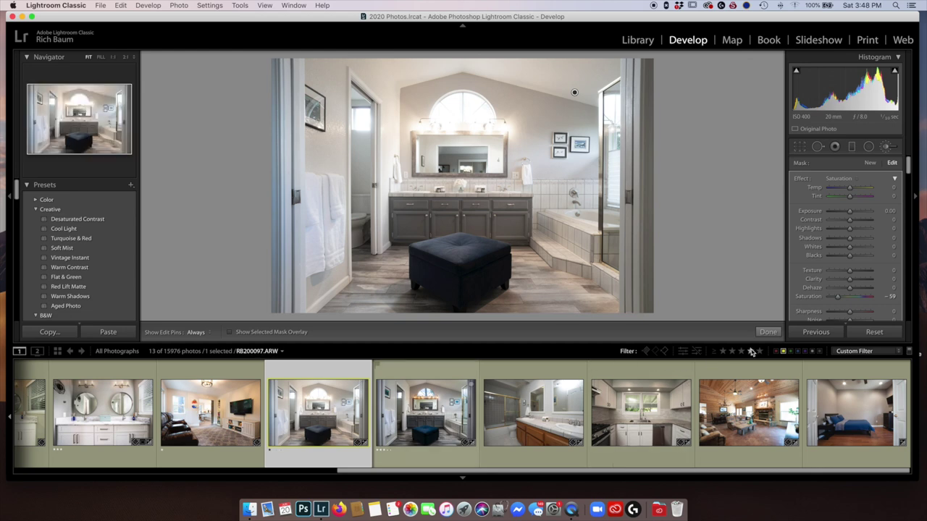
pyautogui.click(885, 146)
pyautogui.click(194, 332)
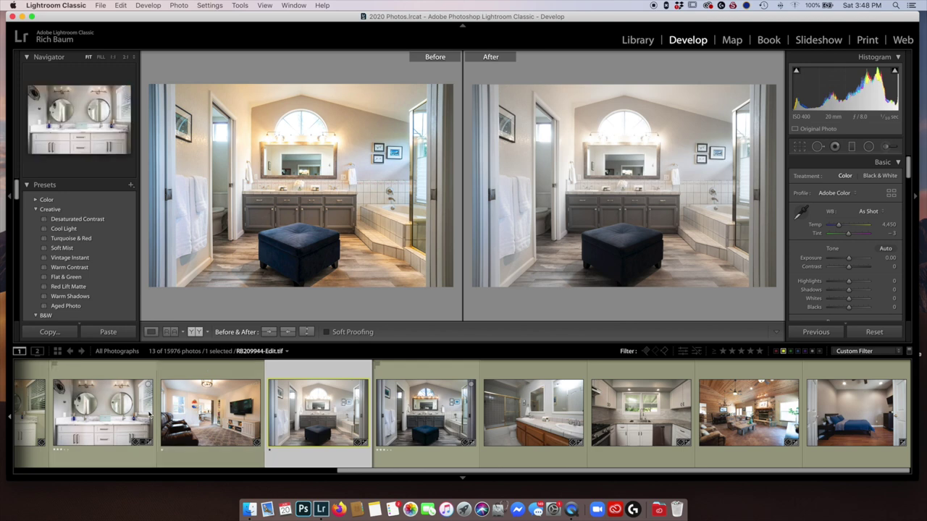
# Bring up the living room photo with the leather recliners and sample its white balance from the gray rug
pyautogui.click(217, 411)
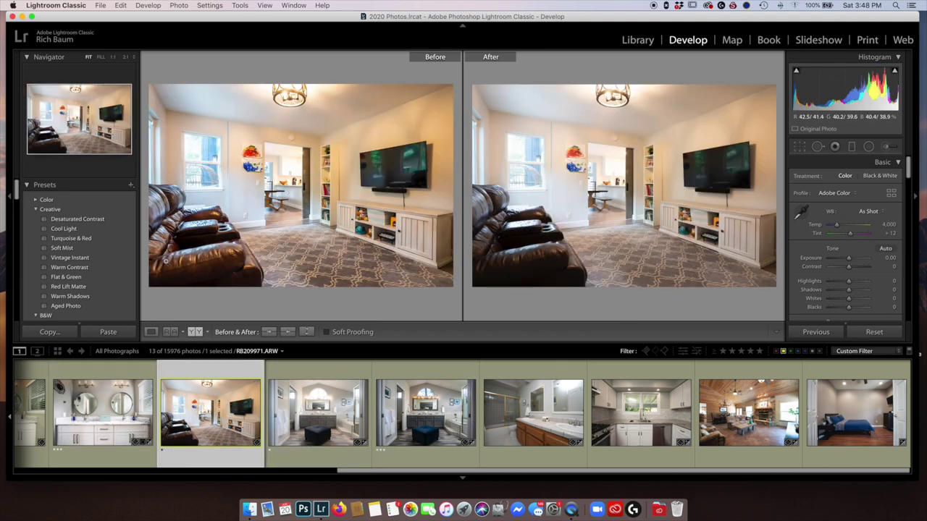
pyautogui.click(151, 331)
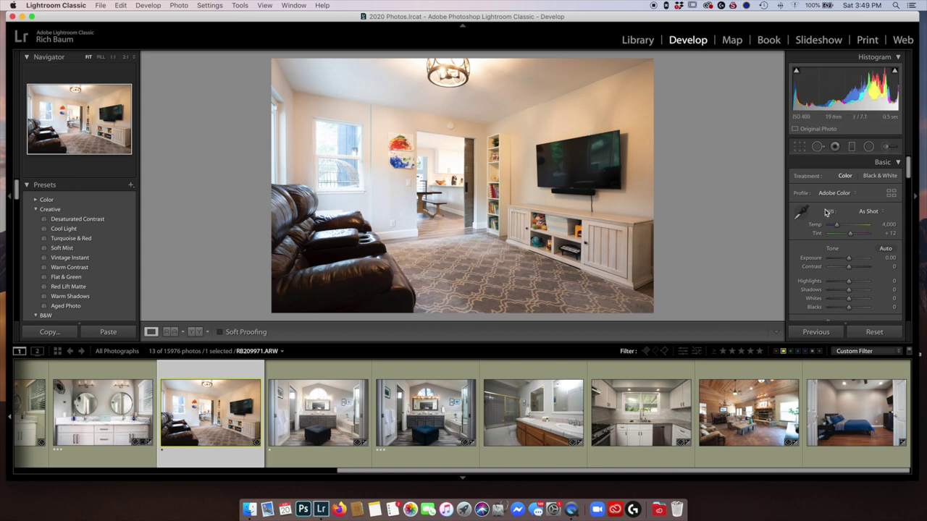
pyautogui.click(801, 212)
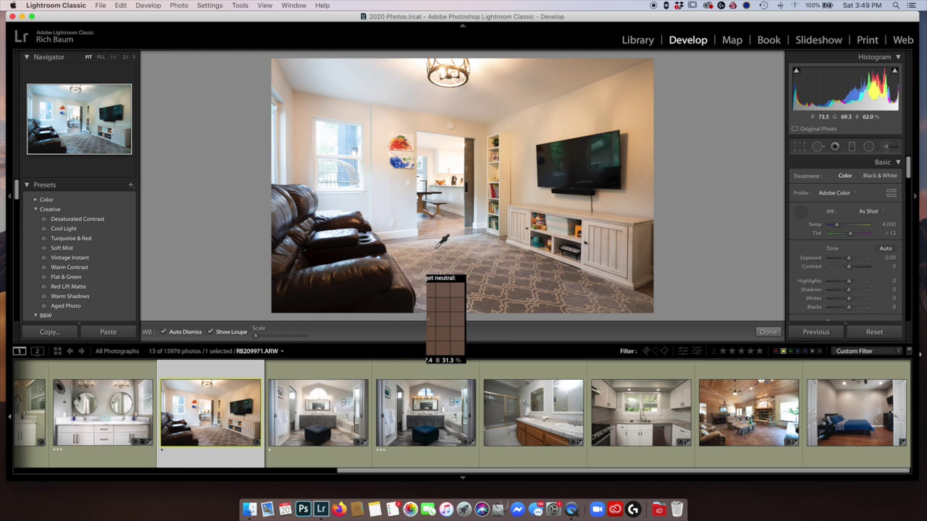
pyautogui.click(472, 257)
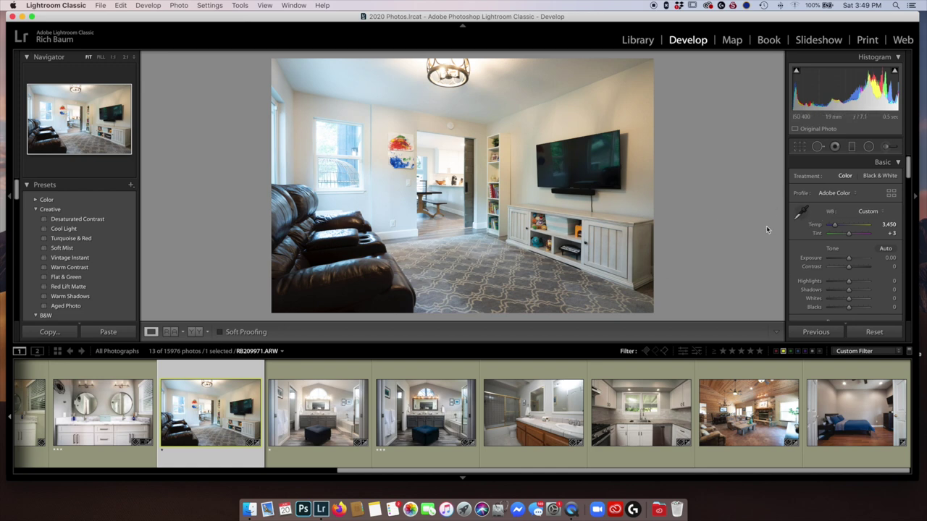
# Try sampling the living room's white balance from the baseboard and the white TV console, undoing each sample
pyautogui.click(800, 211)
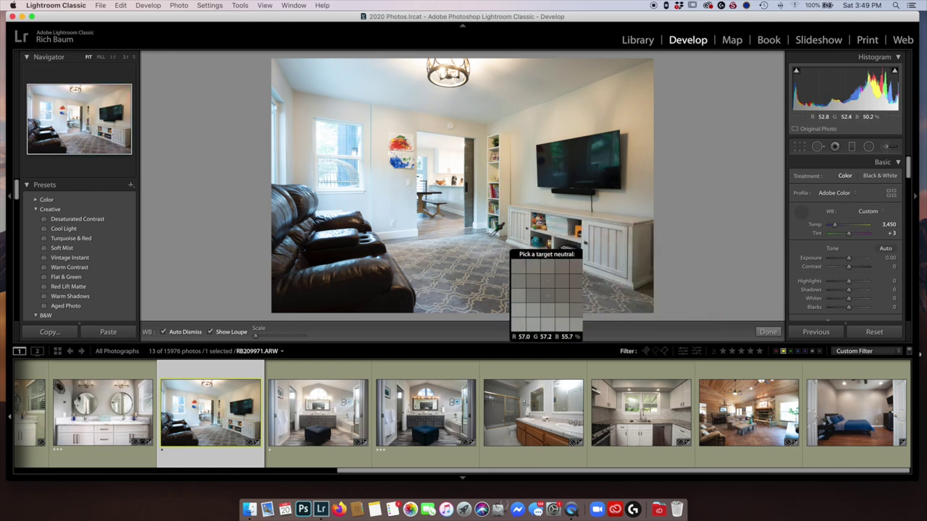
pyautogui.click(410, 233)
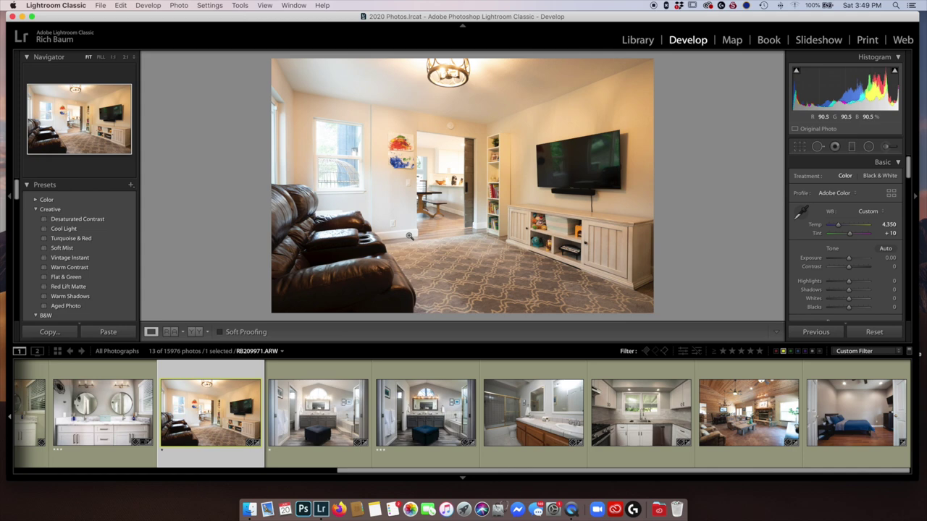
pyautogui.press('super+z')
pyautogui.click(801, 211)
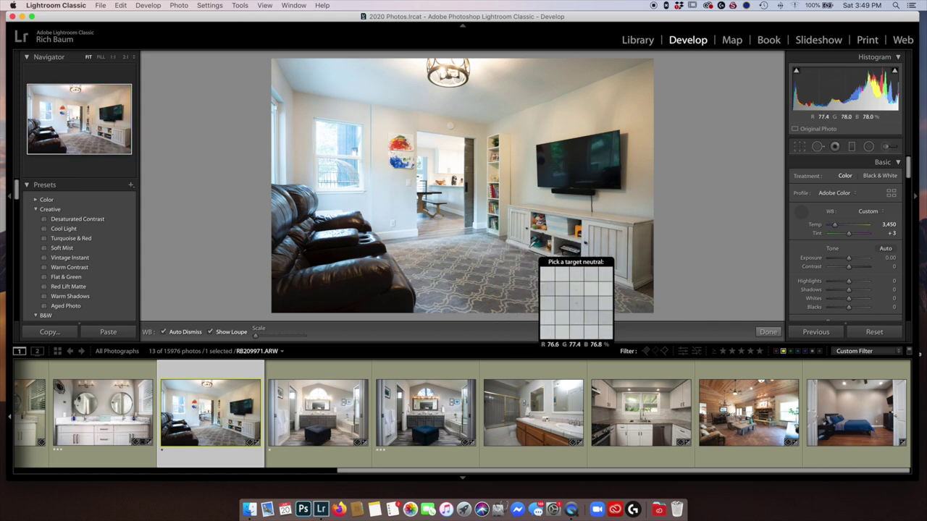
pyautogui.click(522, 232)
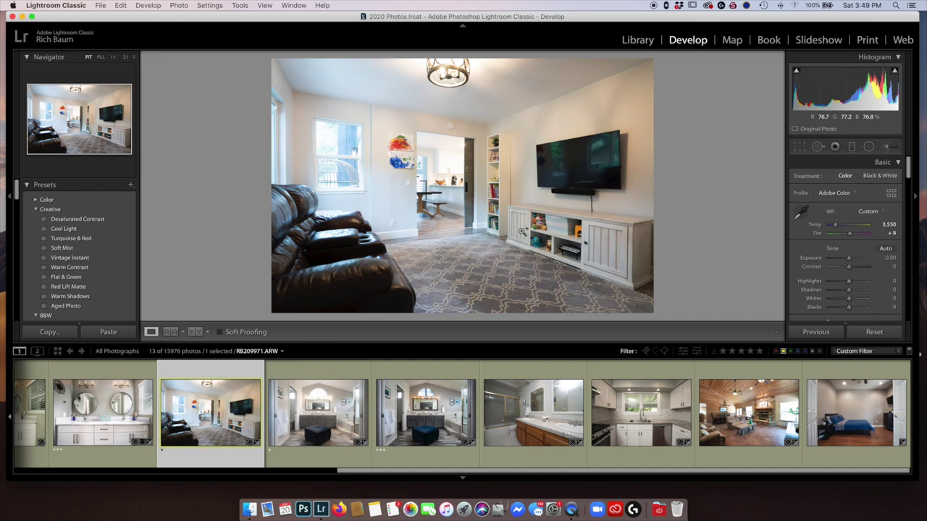
pyautogui.press('super+z')
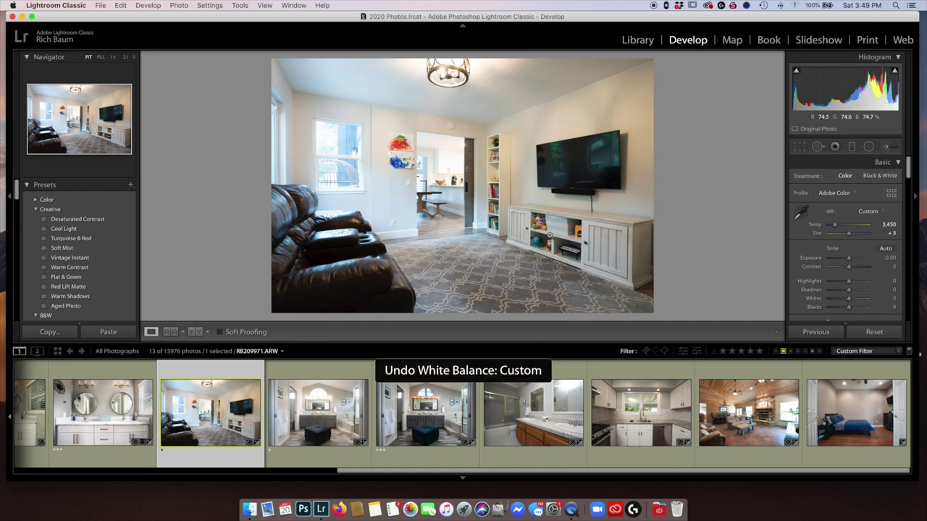
# Reset the living room photo and resample its white balance from the gray rug for a 3,450 Temp and +3 Tint
pyautogui.click(874, 331)
pyautogui.click(801, 216)
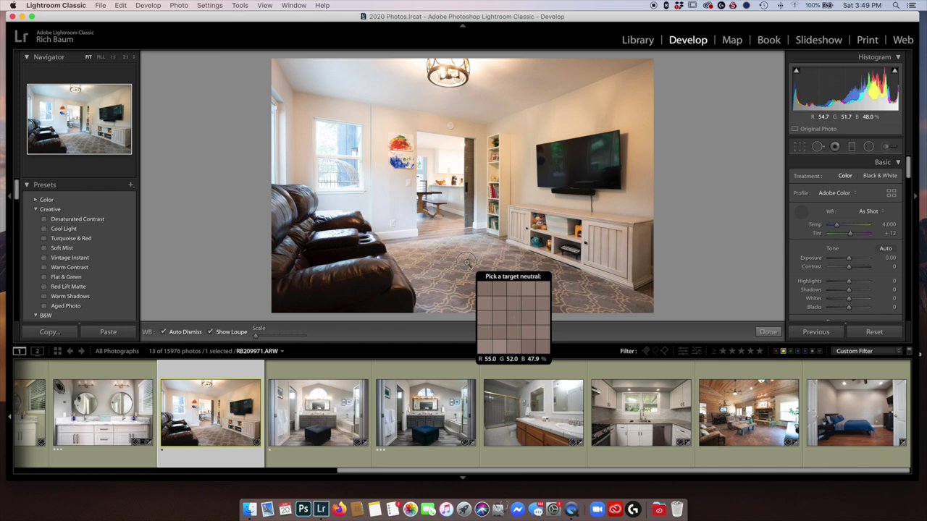
pyautogui.click(469, 259)
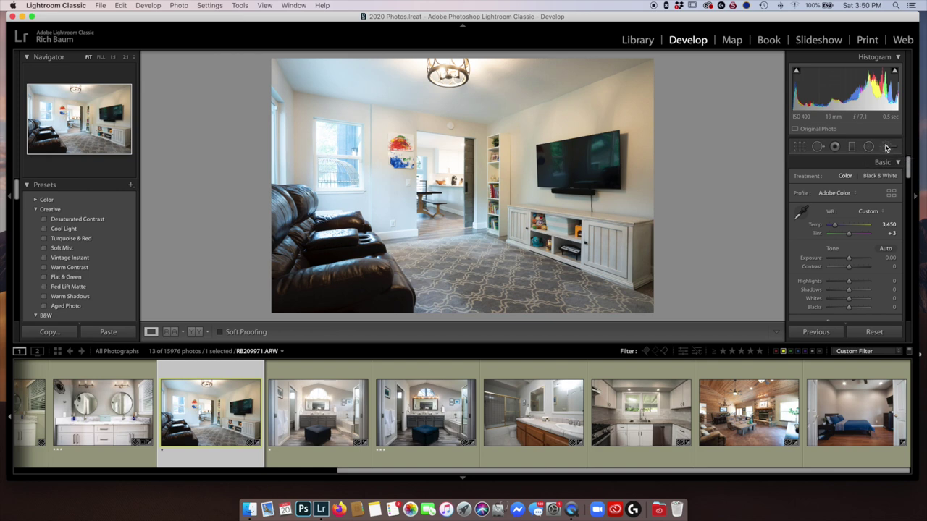
# Brush -43 Saturation over the living room's walls, ceiling, rug and furniture with the Adjustment Brush
pyautogui.click(886, 148)
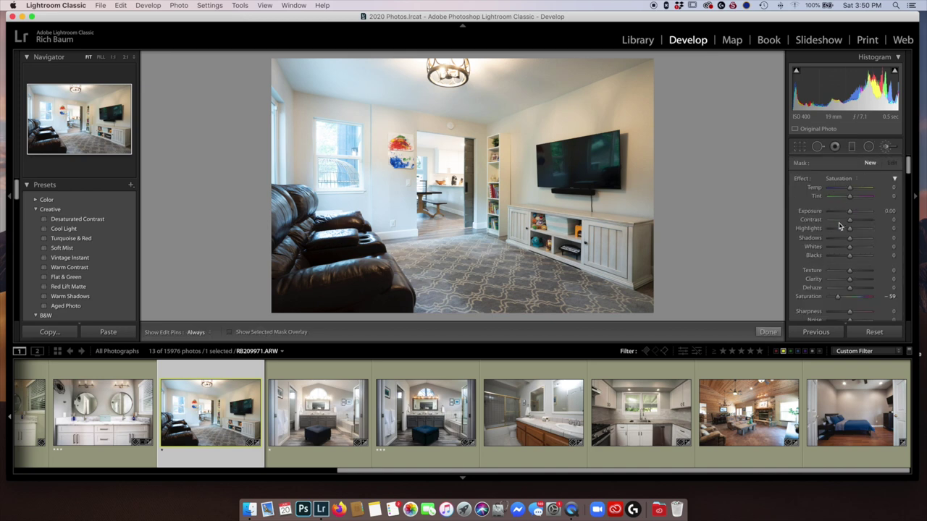
pyautogui.moveTo(838, 298); pyautogui.dragTo(841, 300)
pyautogui.press('h')
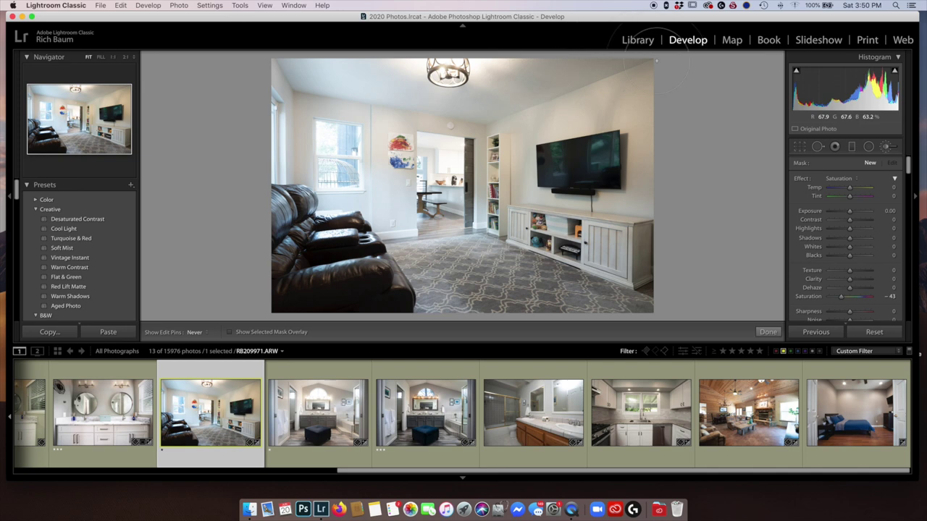
pyautogui.click(539, 93)
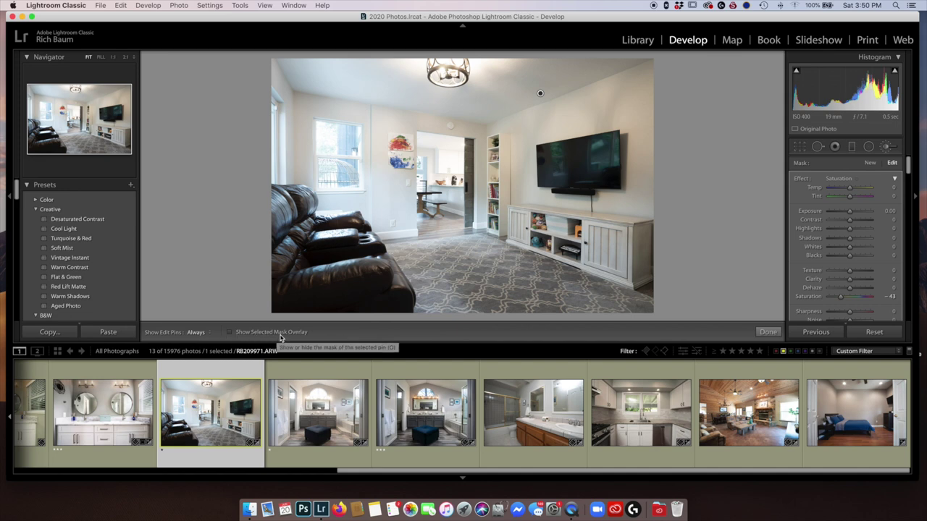
# Erase the desaturation mask from the leather recliners, showing the mask overlay while erasing and hiding it when done
pyautogui.click(230, 332)
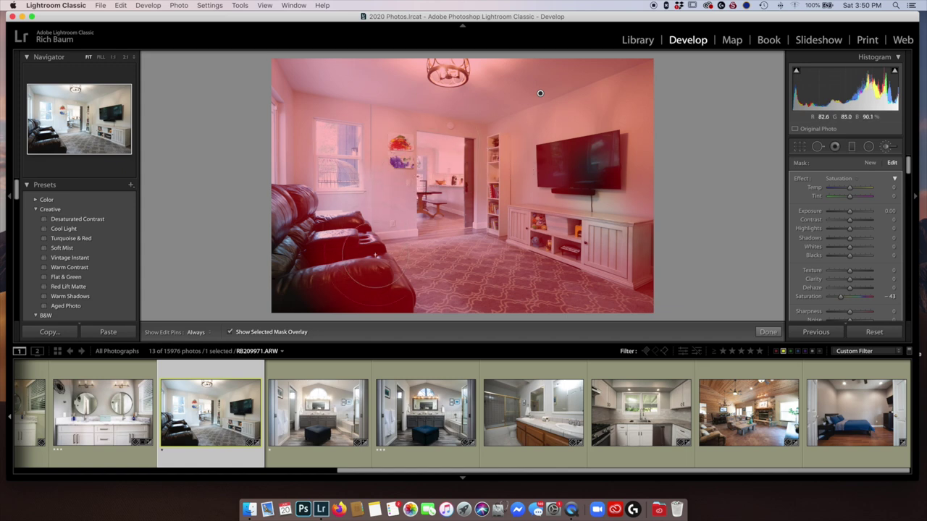
pyautogui.moveTo(337, 257)
pyautogui.mouseDown()
pyautogui.moveTo(373, 226)
pyautogui.moveTo(353, 223)
pyautogui.moveTo(337, 247)
pyautogui.mouseUp()
pyautogui.press('alt')
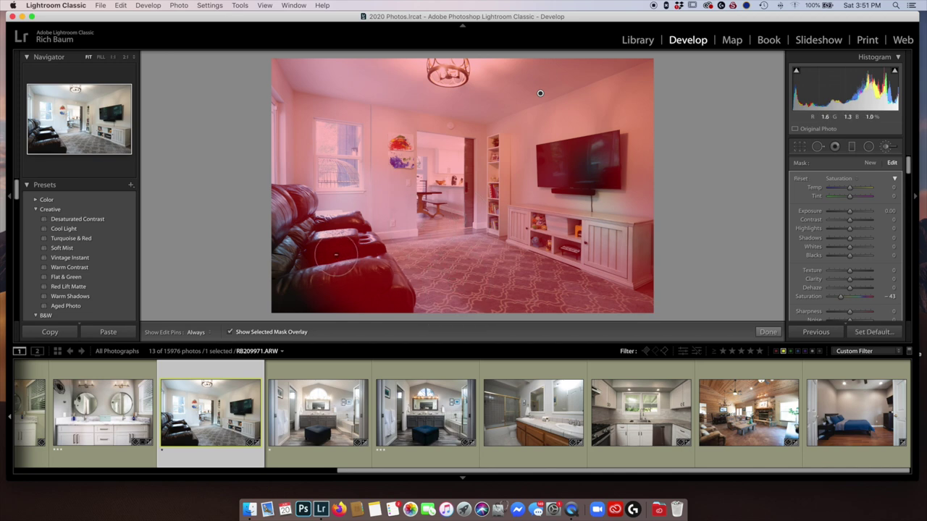
pyautogui.press('h')
pyautogui.moveTo(360, 242)
pyautogui.mouseDown()
pyautogui.moveTo(356, 257)
pyautogui.moveTo(393, 301)
pyautogui.moveTo(318, 272)
pyautogui.moveTo(294, 210)
pyautogui.moveTo(282, 206)
pyautogui.moveTo(347, 292)
pyautogui.moveTo(335, 245)
pyautogui.moveTo(340, 255)
pyautogui.moveTo(348, 236)
pyautogui.moveTo(366, 233)
pyautogui.moveTo(369, 266)
pyautogui.moveTo(320, 288)
pyautogui.moveTo(365, 242)
pyautogui.mouseUp()
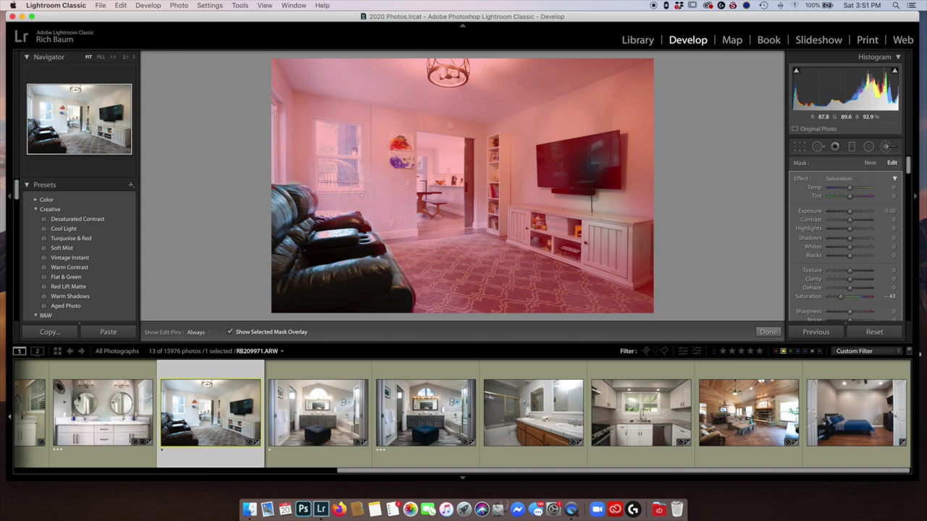
pyautogui.click(231, 332)
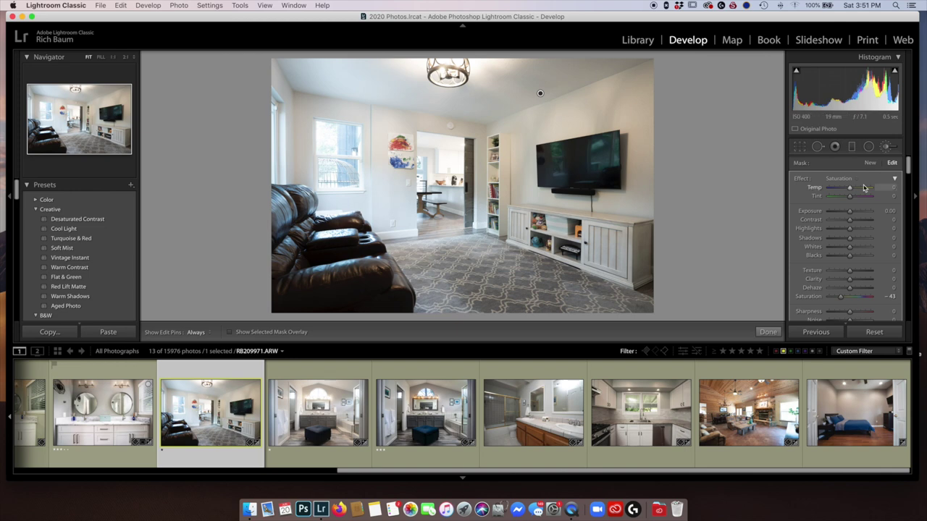
# Close the Adjustment Brush and compare the living room photo before and after side by side
pyautogui.click(884, 149)
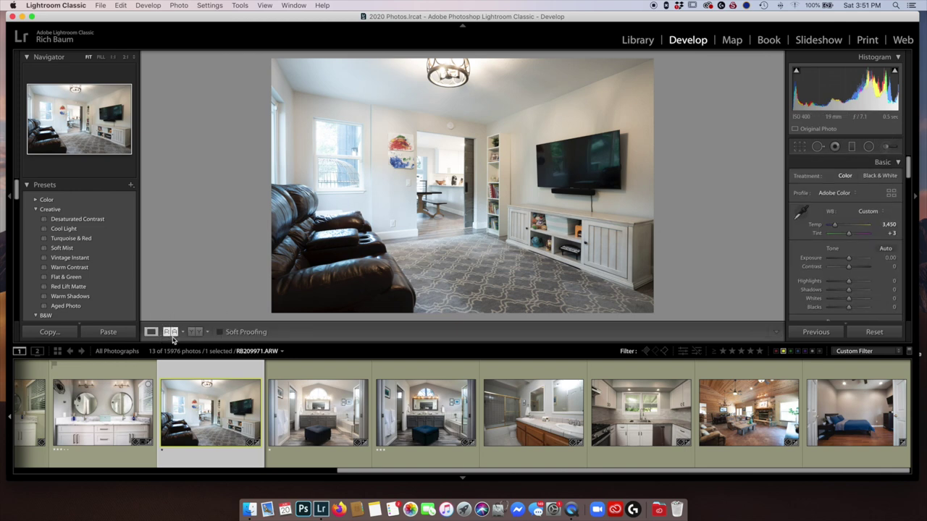
pyautogui.click(195, 331)
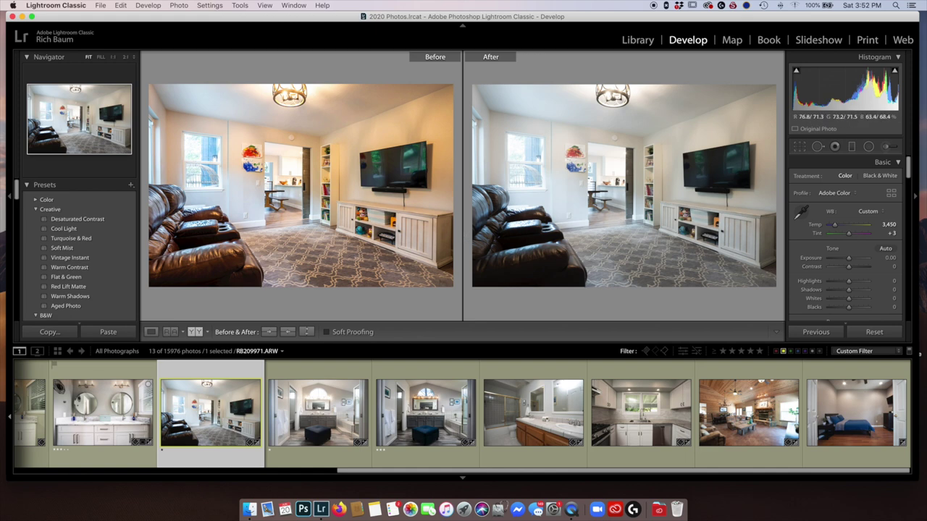
pyautogui.click(149, 332)
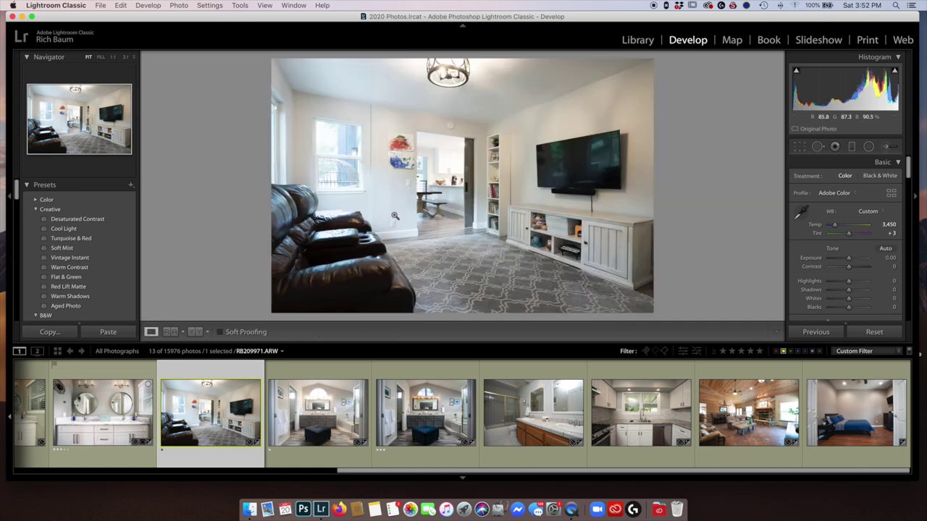
# Reset the living room photo and brush -43 Saturation over the whole room without correcting the white balance
pyautogui.click(873, 333)
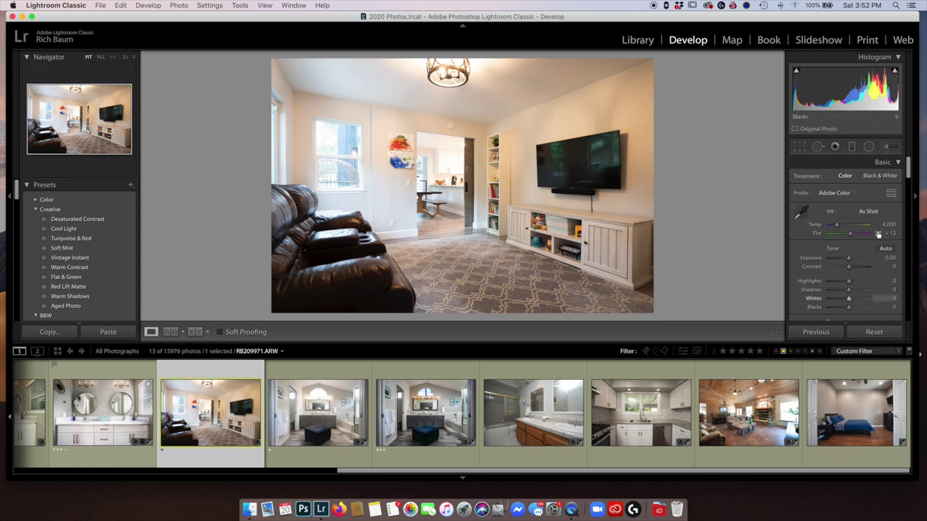
pyautogui.click(886, 147)
pyautogui.press('h')
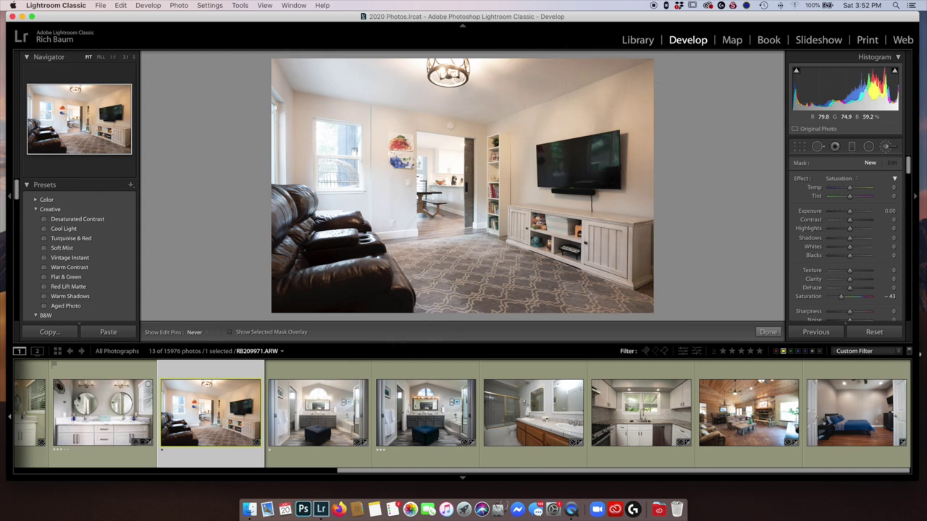
pyautogui.click(618, 111)
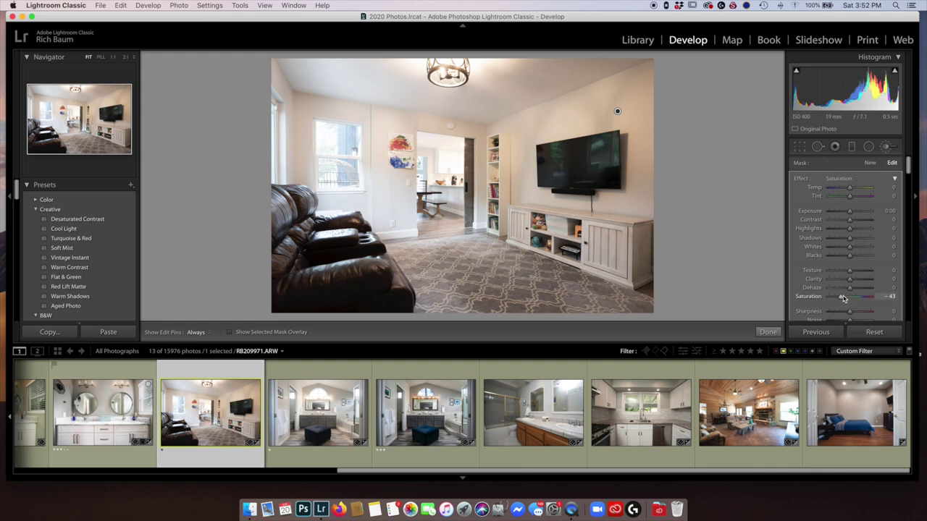
# Set the living room brush adjustment's Saturation to -63 and compare the photo before and after
pyautogui.moveTo(842, 299); pyautogui.dragTo(837, 299)
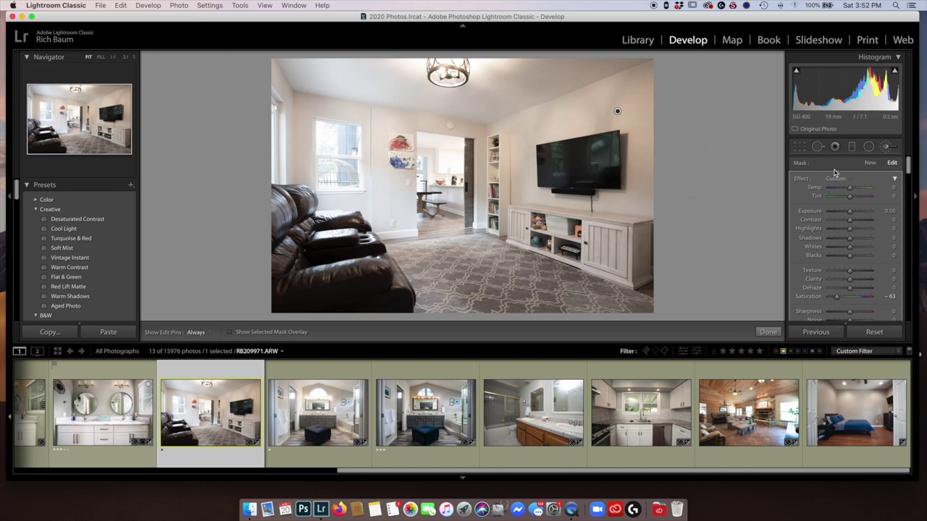
pyautogui.click(884, 147)
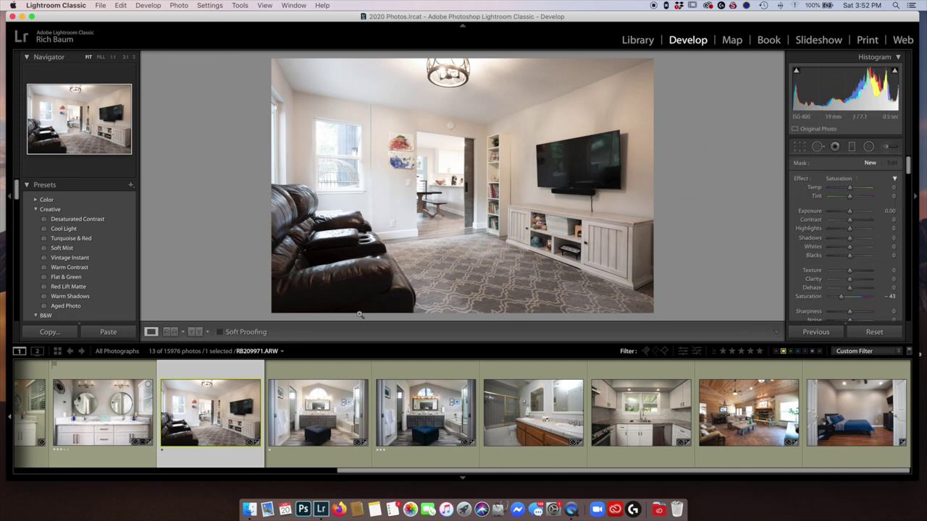
pyautogui.click(196, 332)
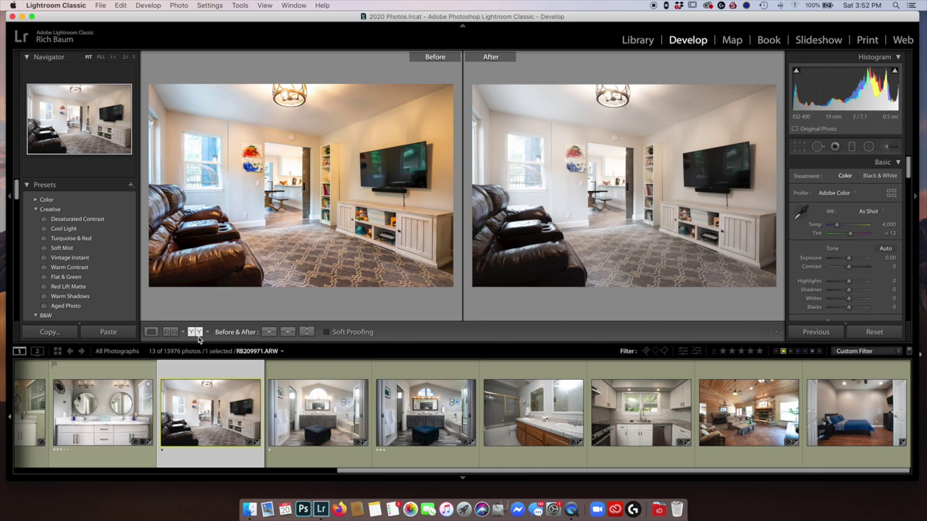
pyautogui.click(151, 331)
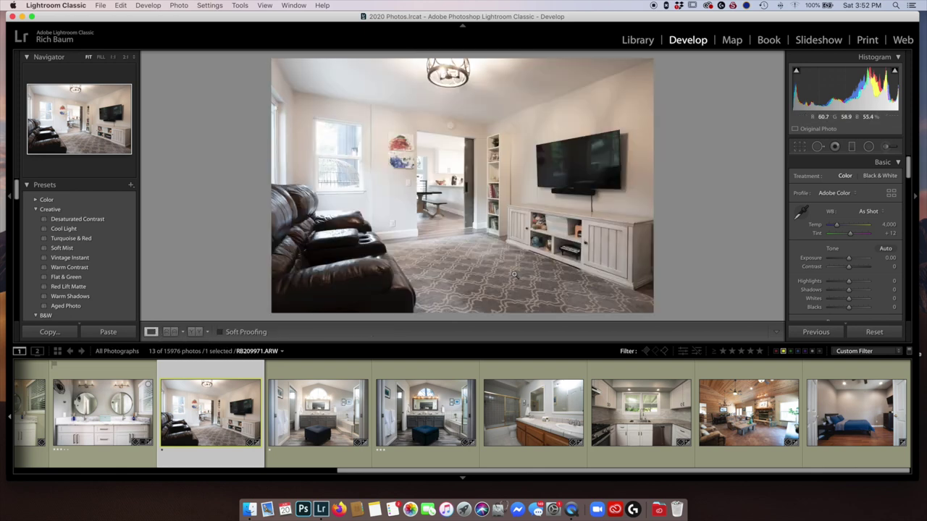
# Compare the original and finished versions of the white double-vanity bathroom photo
pyautogui.scroll(5, 432, 433)
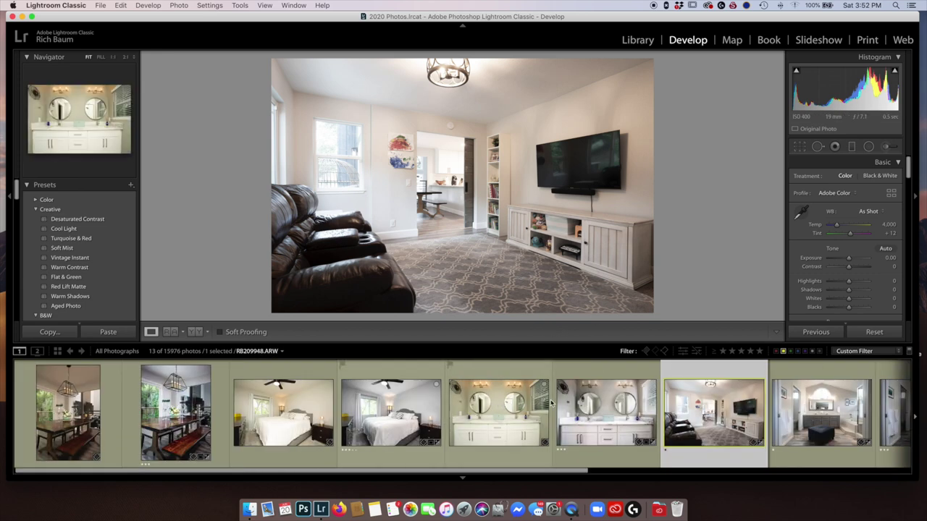
pyautogui.click(604, 406)
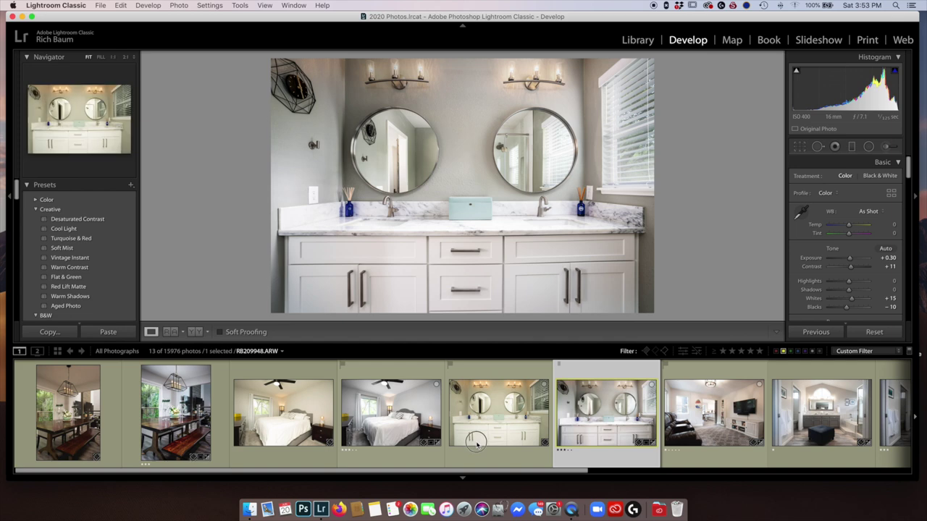
pyautogui.click(509, 401)
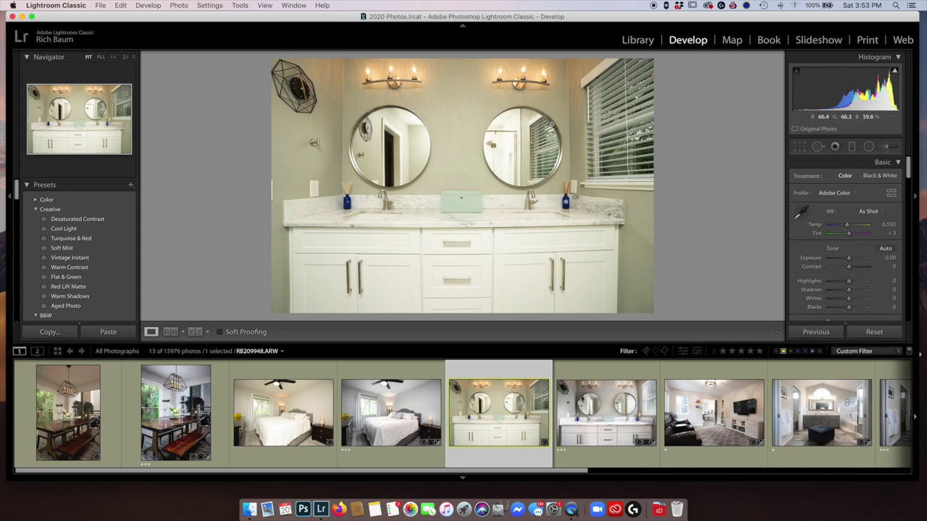
pyautogui.click(609, 391)
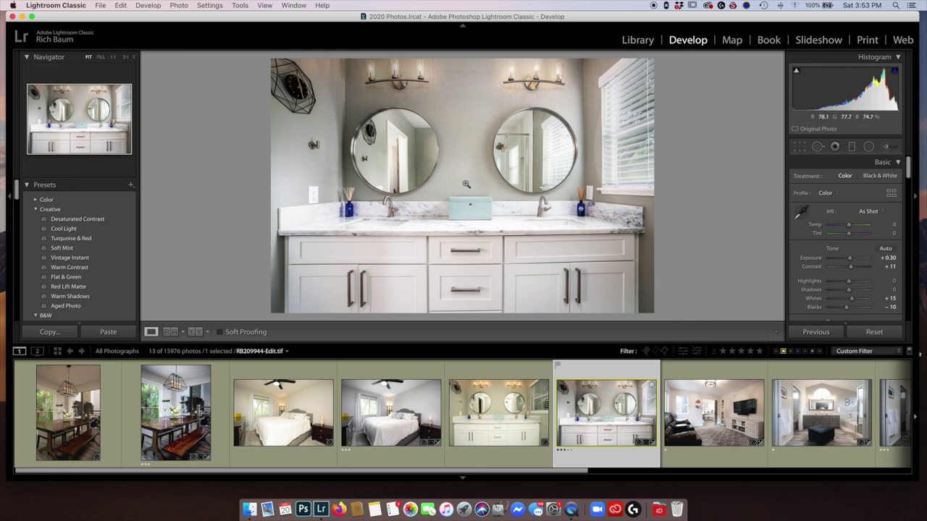
# Open the original double-vanity bathroom photo and set its white balance by sampling the marble countertop near the sink on the window side
pyautogui.click(500, 387)
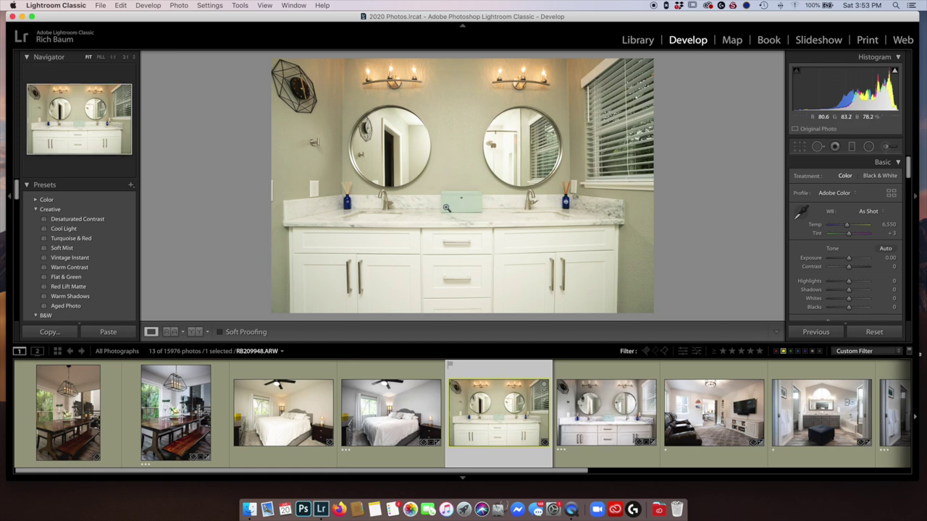
pyautogui.click(802, 214)
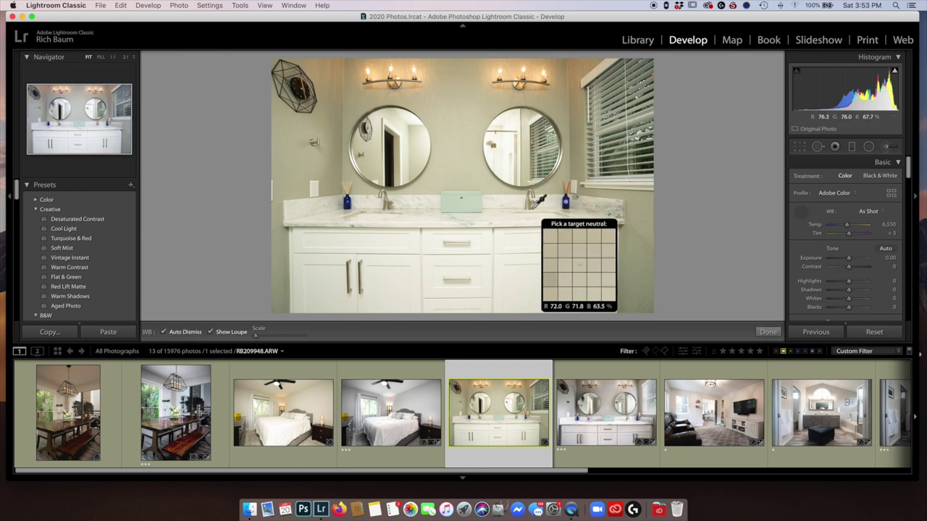
pyautogui.click(537, 217)
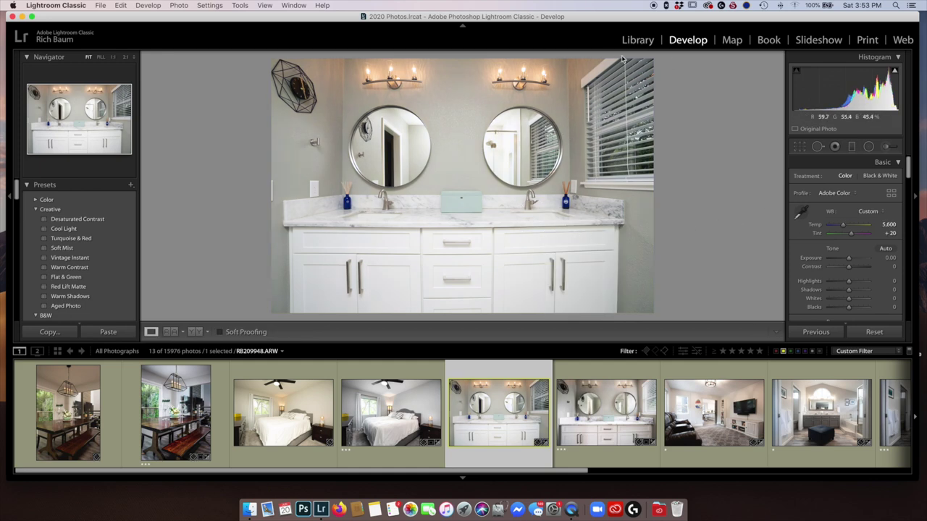
pyautogui.moveTo(585, 84); pyautogui.dragTo(582, 197)
# Brush -44 Saturation over the bathroom walls with the Adjustment Brush, with the edit pins hidden
pyautogui.click(887, 147)
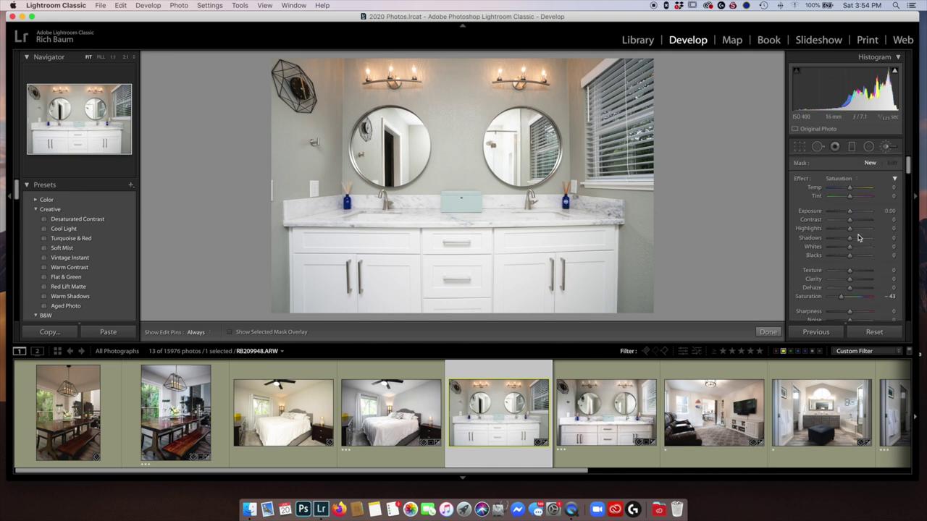
pyautogui.click(843, 298)
pyautogui.press('h')
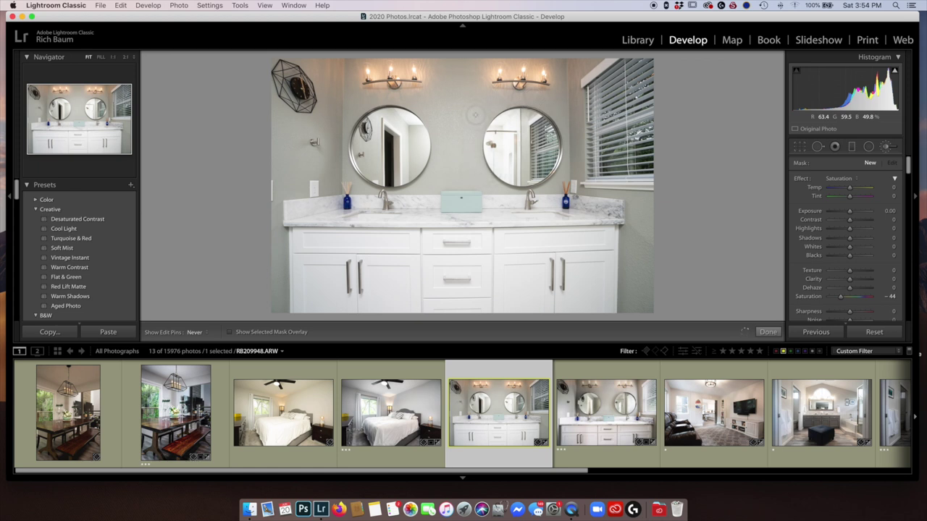
pyautogui.press('h')
pyautogui.press('h')
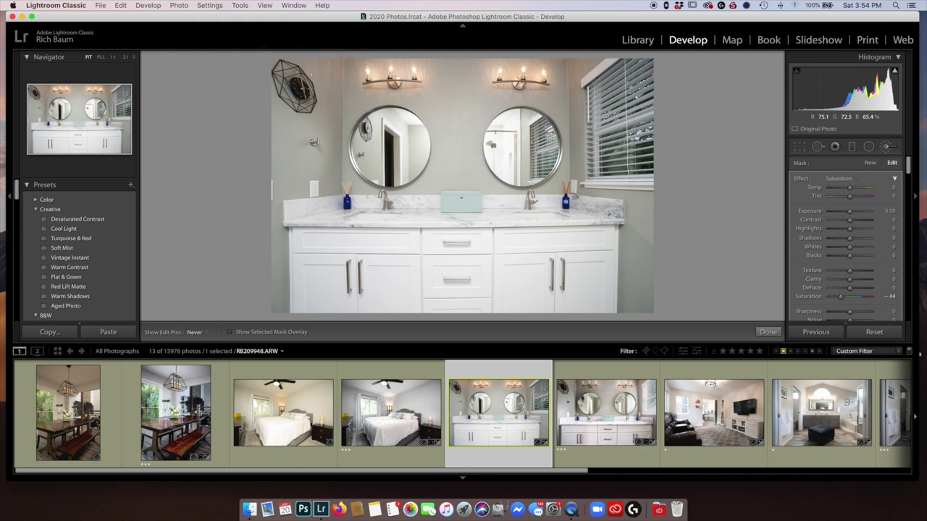
pyautogui.press('h')
# Close the Adjustment Brush and compare the bathroom photo before and after side by side
pyautogui.click(877, 147)
pyautogui.click(195, 332)
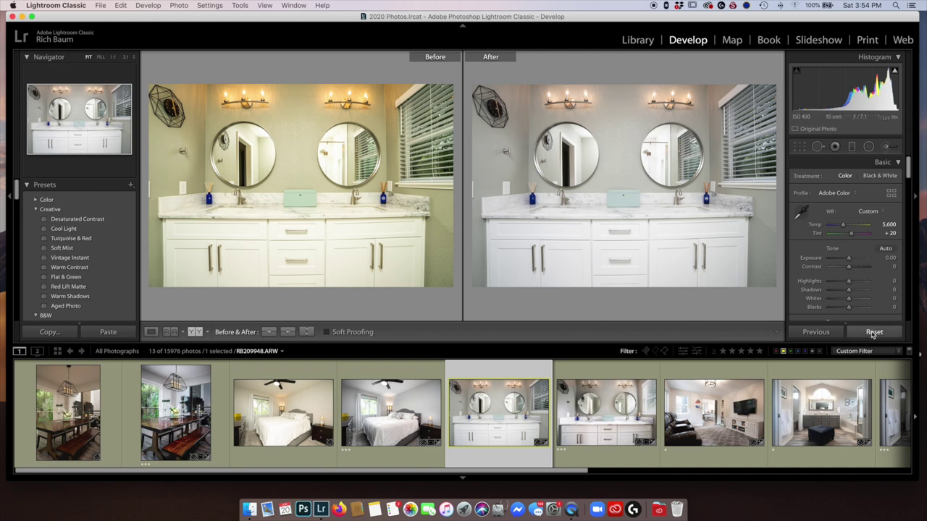
pyautogui.press('y')
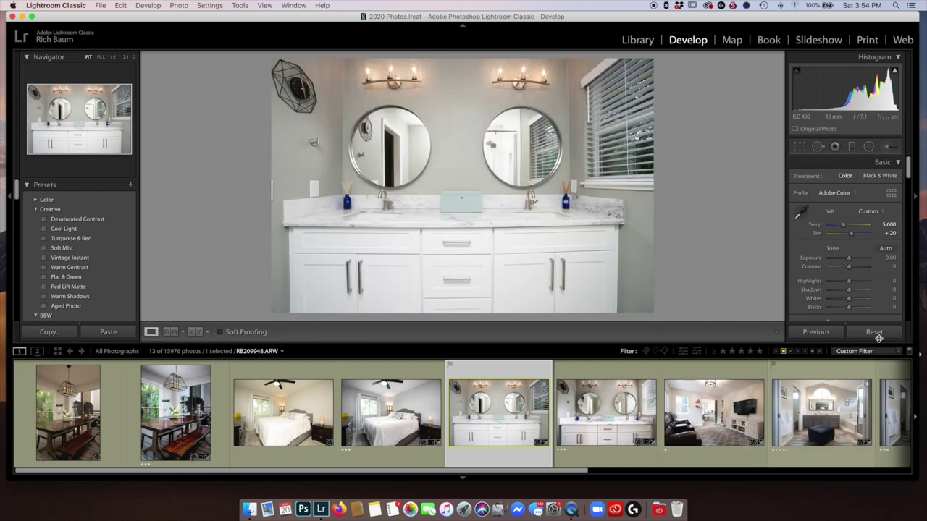
# Reset the bathroom photo and neutralize its white balance again by sampling the marble countertop
pyautogui.click(877, 333)
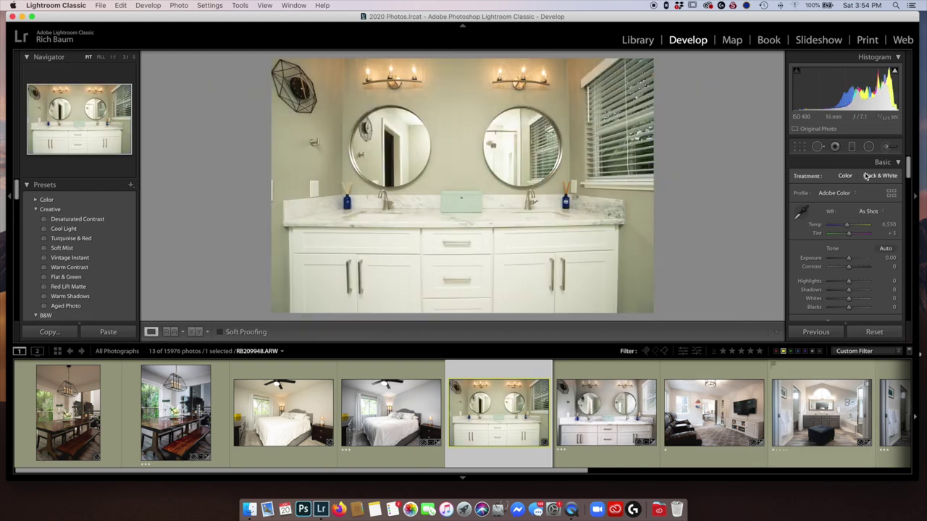
pyautogui.click(801, 212)
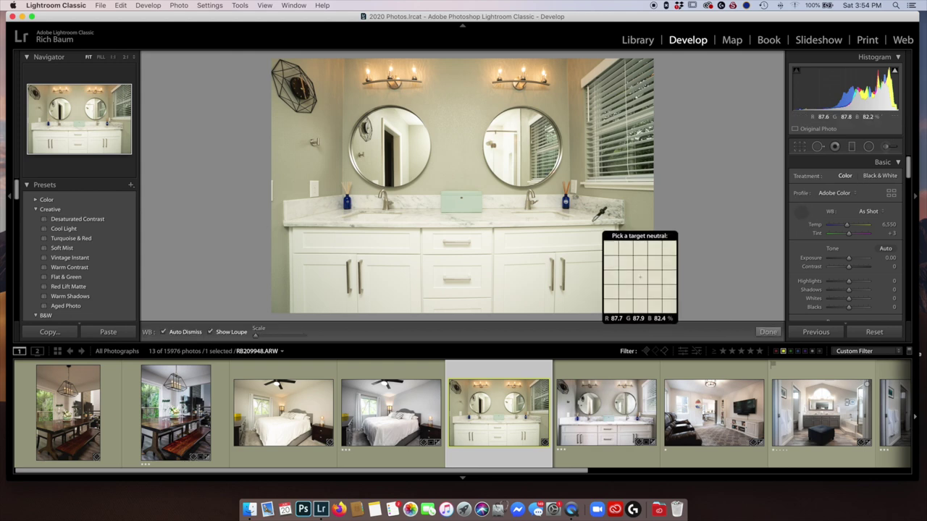
pyautogui.click(555, 213)
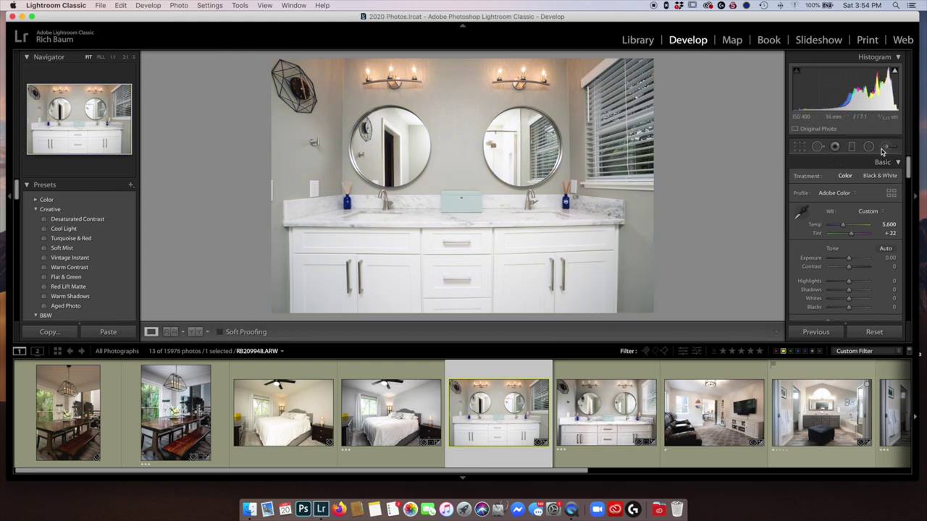
# Paint -44 Saturation over the neutralized bathroom photo's walls with the Adjustment Brush
pyautogui.press('k')
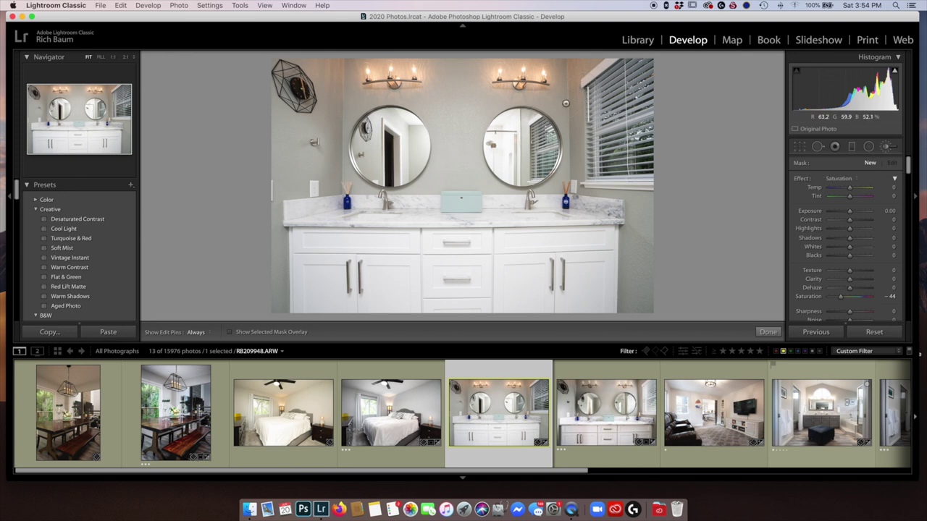
pyautogui.press('h')
pyautogui.press('h')
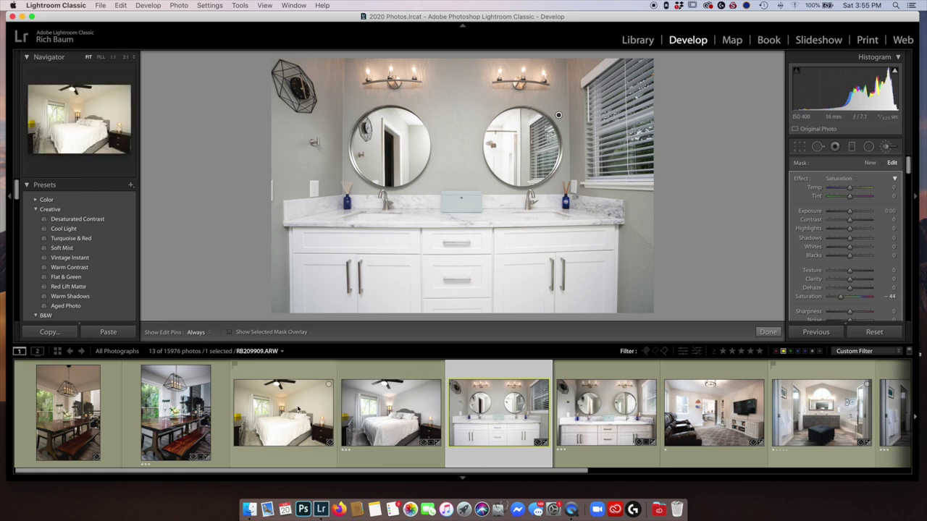
# Close the Adjustment Brush and compare the finished bedroom photo with its original version
pyautogui.click(353, 413)
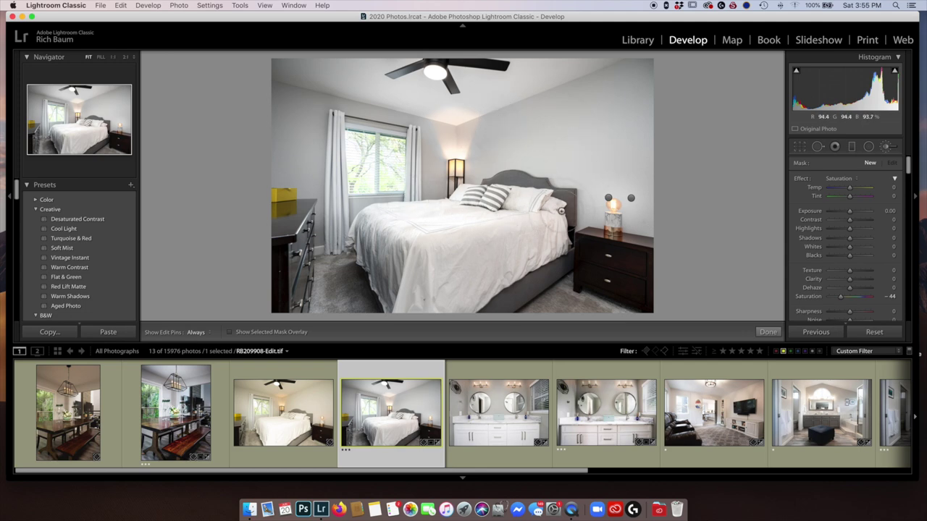
pyautogui.click(887, 146)
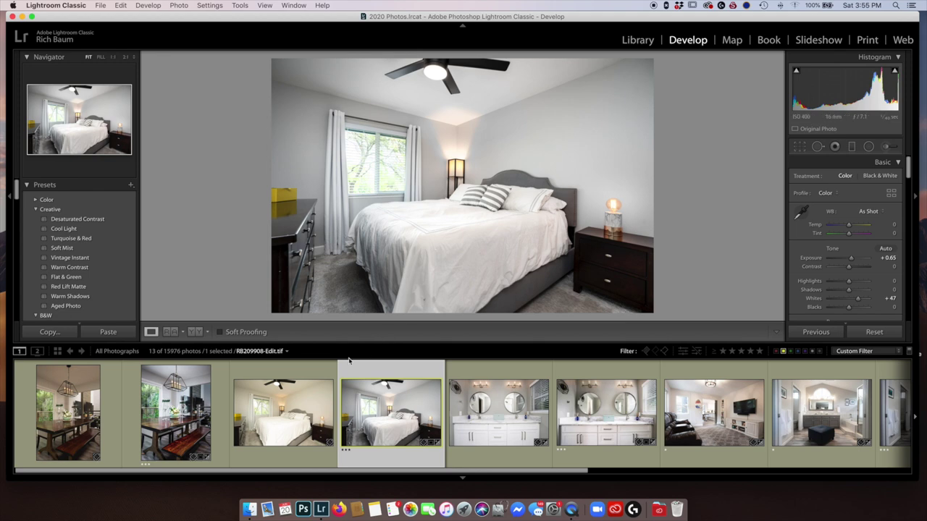
pyautogui.click(312, 408)
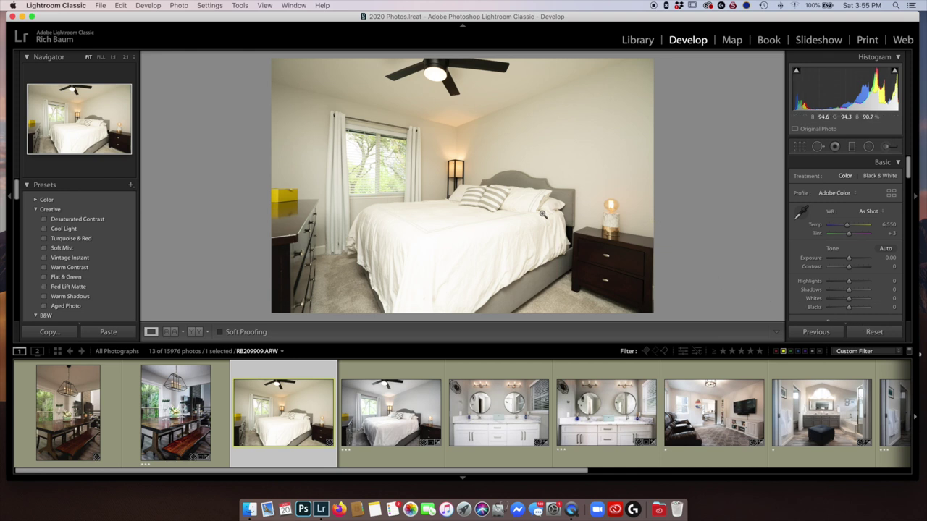
# Set the original bedroom photo's white balance from the white bedspread and compare before and after side by side
pyautogui.click(802, 214)
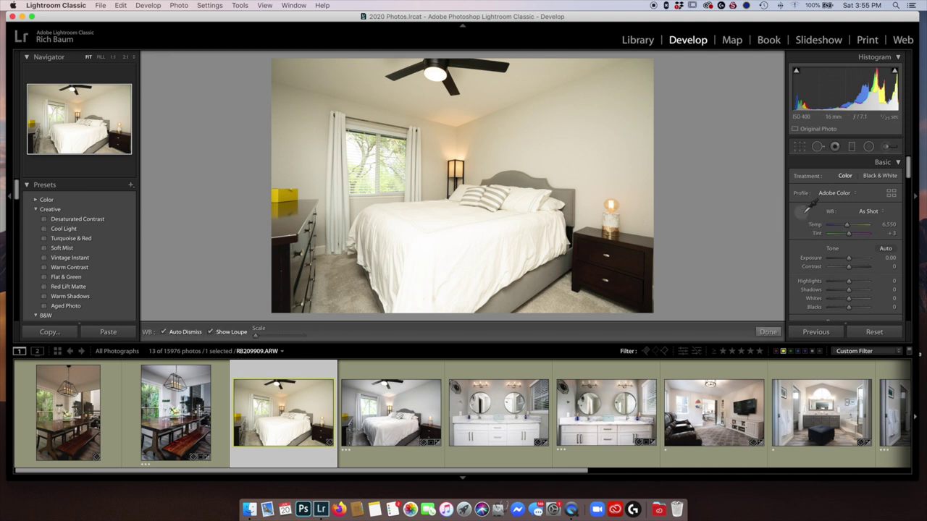
pyautogui.click(447, 224)
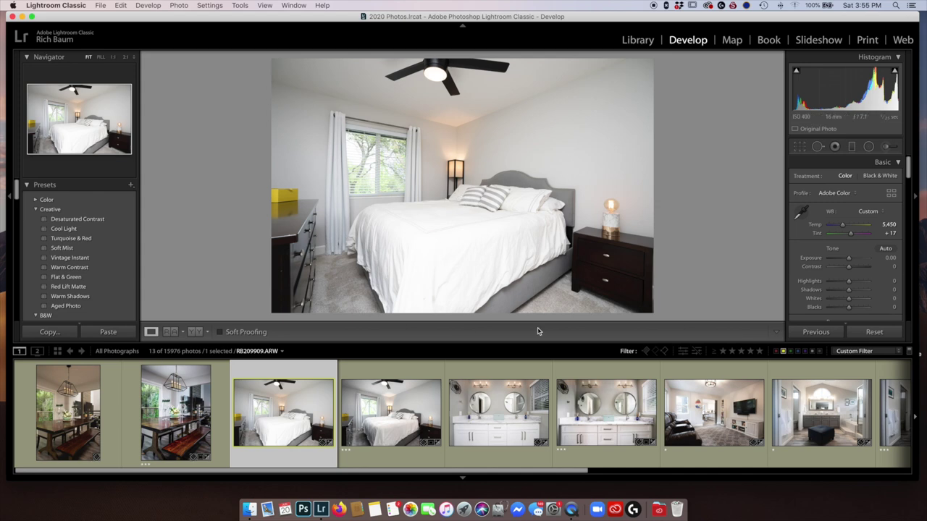
pyautogui.click(194, 332)
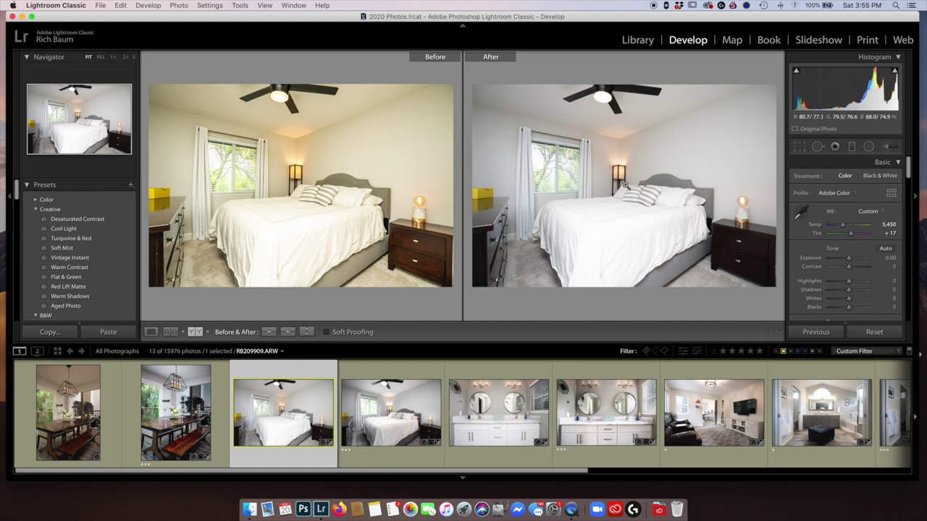
pyautogui.click(151, 332)
# Reset the bedroom photo, try sampling the white balance from the bedspread again, and undo that change
pyautogui.click(874, 332)
pyautogui.click(801, 212)
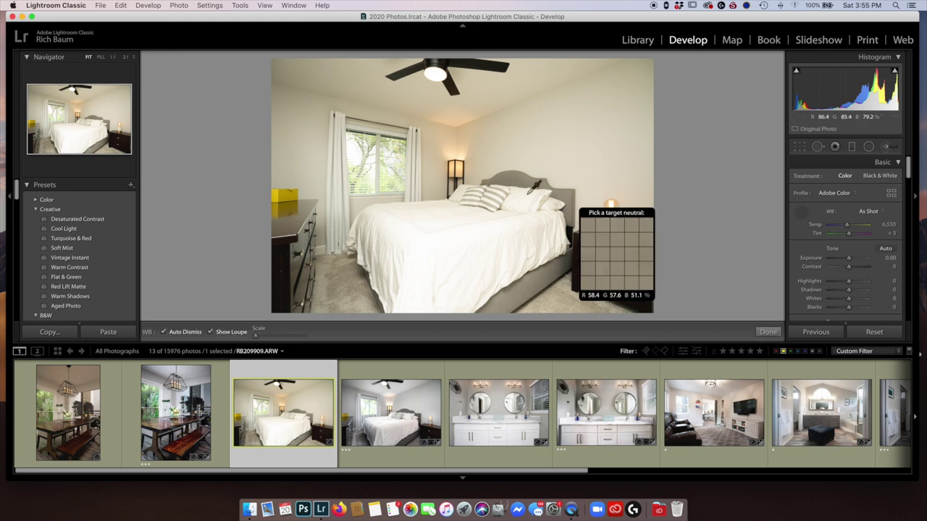
pyautogui.click(451, 223)
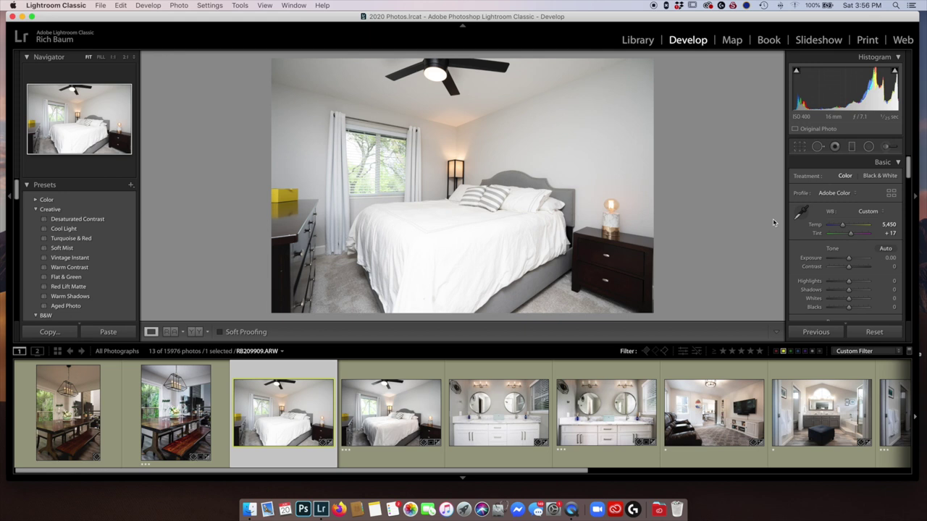
pyautogui.press('super+z')
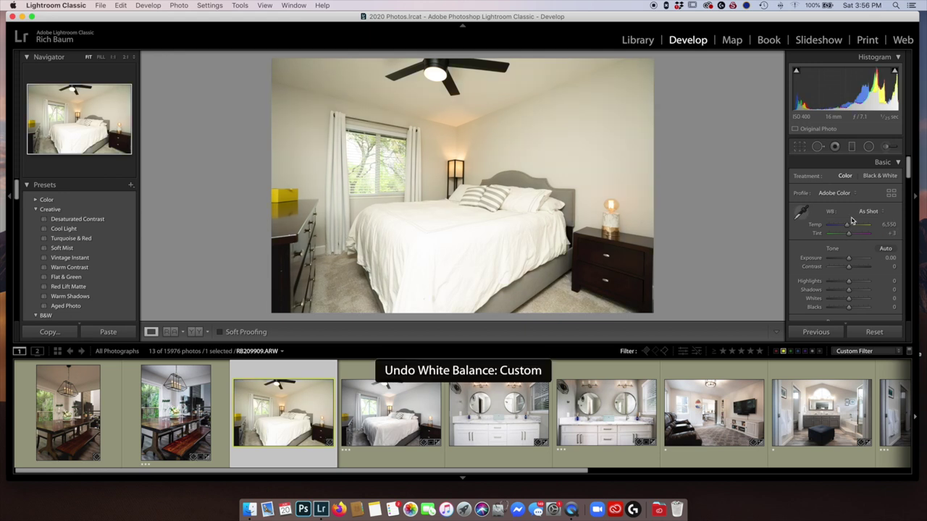
# Try sampling the bedroom photo's white balance from the white window curtain and undo the change
pyautogui.click(801, 215)
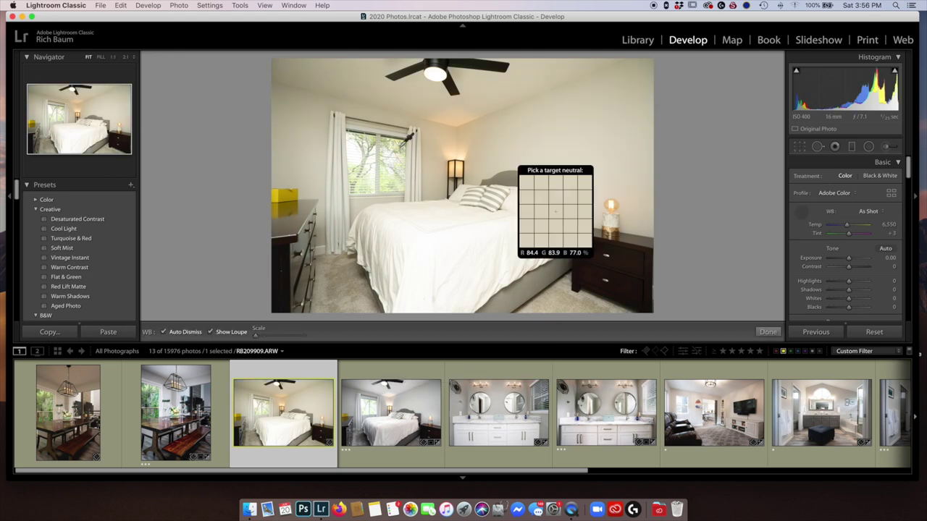
pyautogui.click(337, 156)
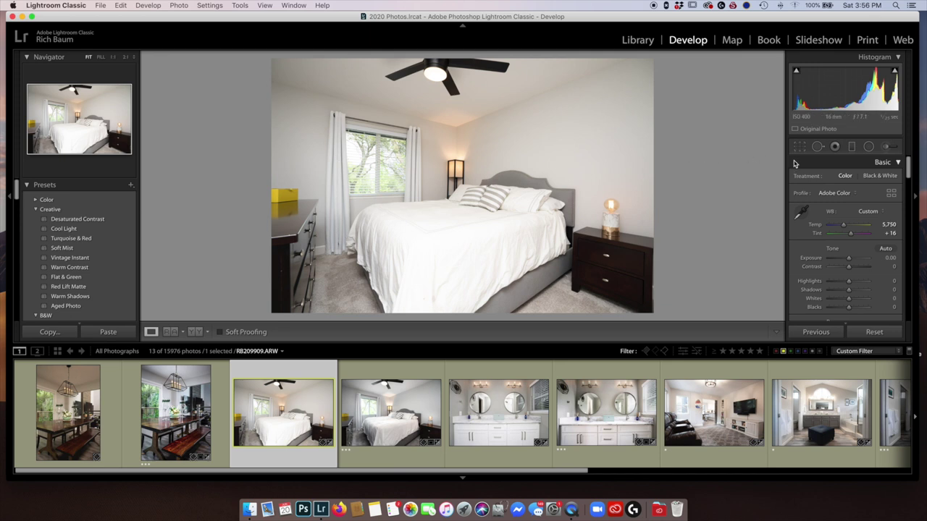
pyautogui.press('super+z')
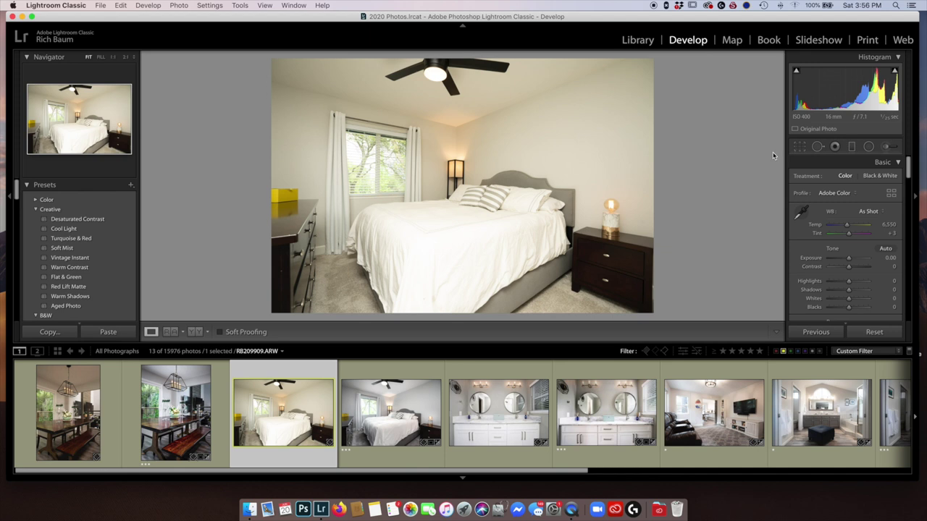
# Brush -53 Saturation over the bedroom photo with the Adjustment Brush, leaving the white balance as shot
pyautogui.click(886, 148)
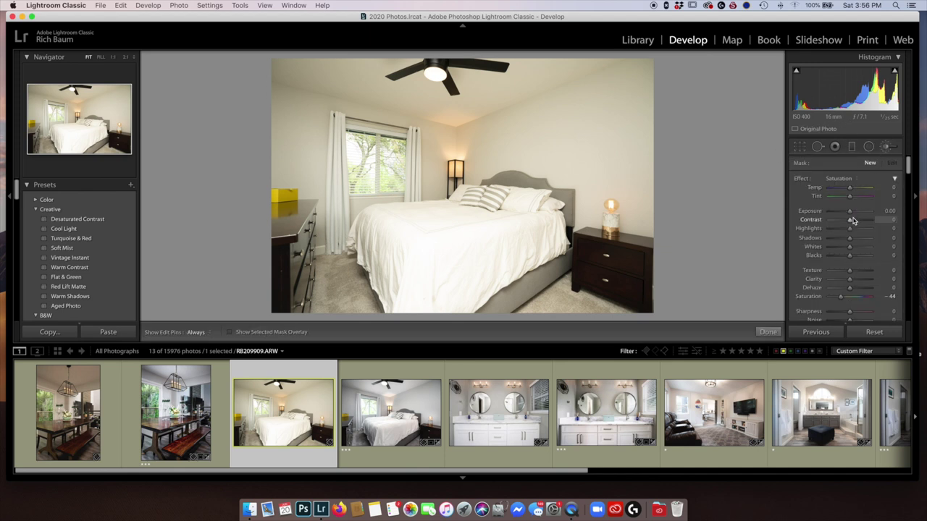
pyautogui.moveTo(841, 297); pyautogui.dragTo(838, 297)
pyautogui.press('h')
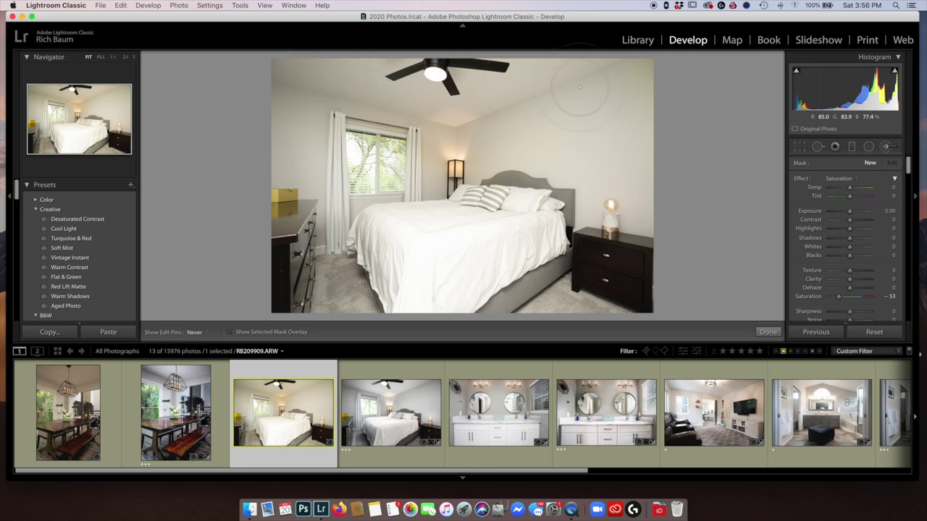
pyautogui.press('k')
# Try HSL Saturation values of -100 for Orange and -93 for Yellow on the bedroom photo, and undo both
pyautogui.scroll(-3, 806, 241)
pyautogui.scroll(-10, 806, 241)
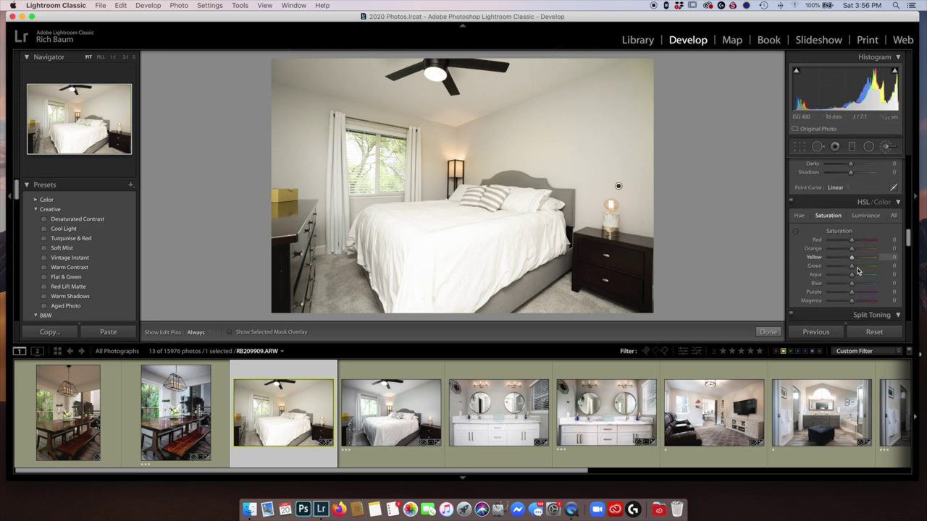
pyautogui.click(851, 249)
pyautogui.moveTo(851, 249); pyautogui.dragTo(830, 257)
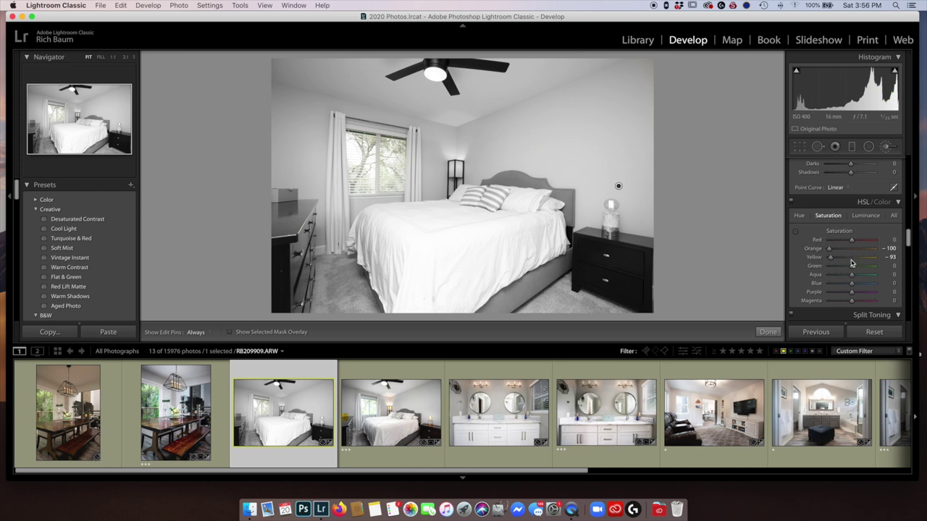
pyautogui.press('super+z')
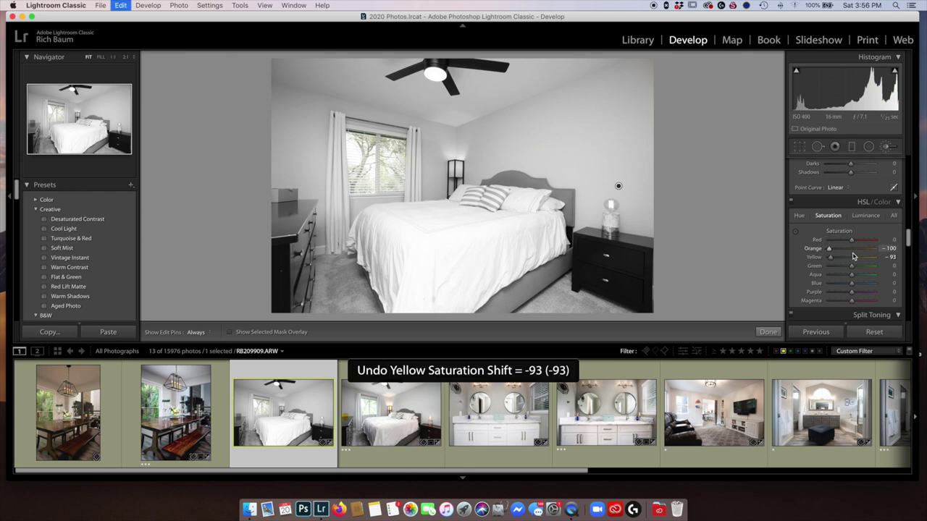
pyautogui.press('super+z')
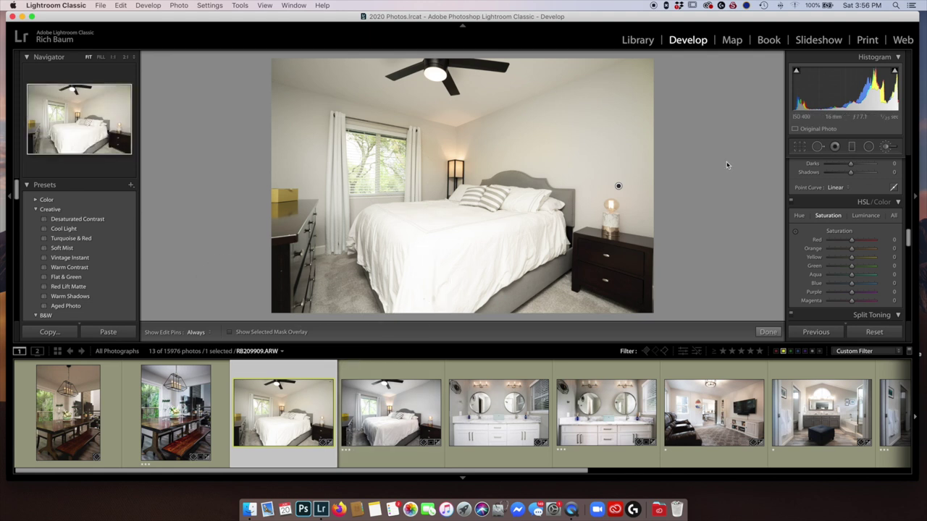
# Close the Adjustment Brush and set the brushed bedroom photo's white balance by sampling the white bedspread
pyautogui.scroll(5, 838, 171)
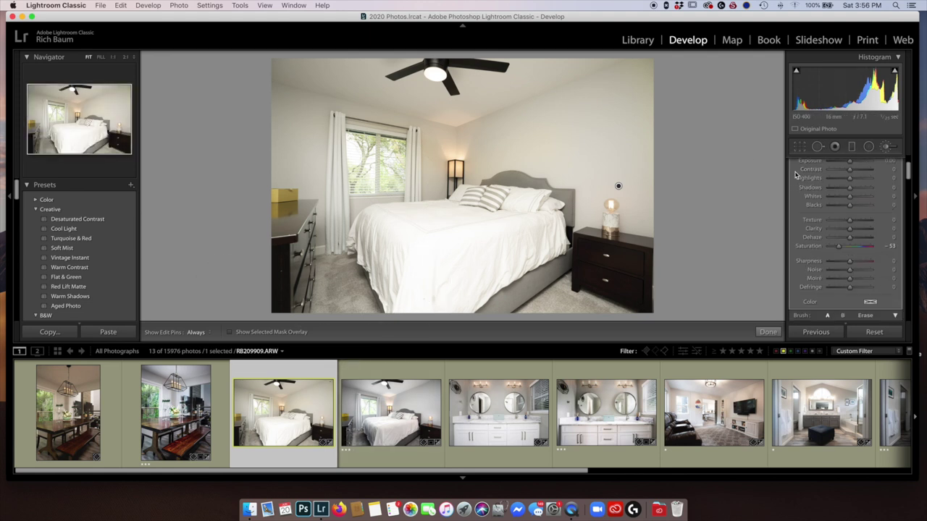
pyautogui.scroll(2, 799, 174)
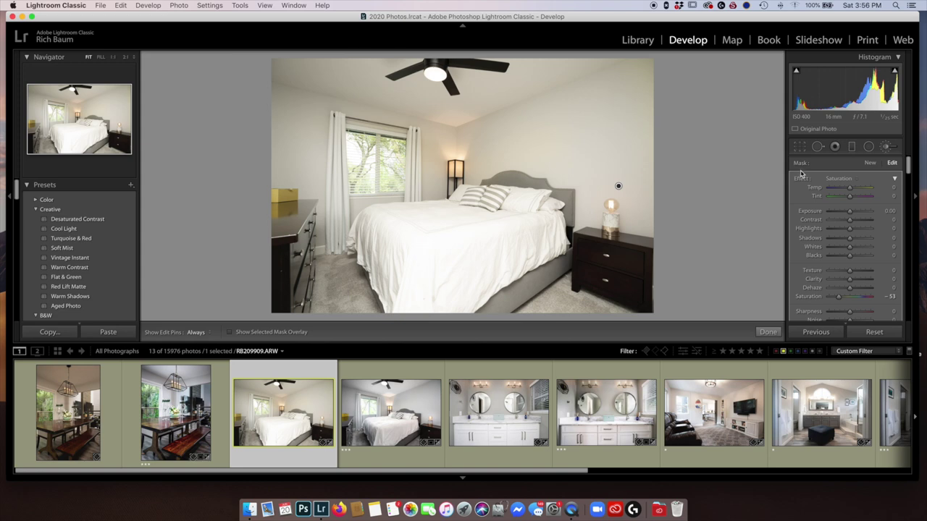
pyautogui.click(872, 148)
pyautogui.click(800, 212)
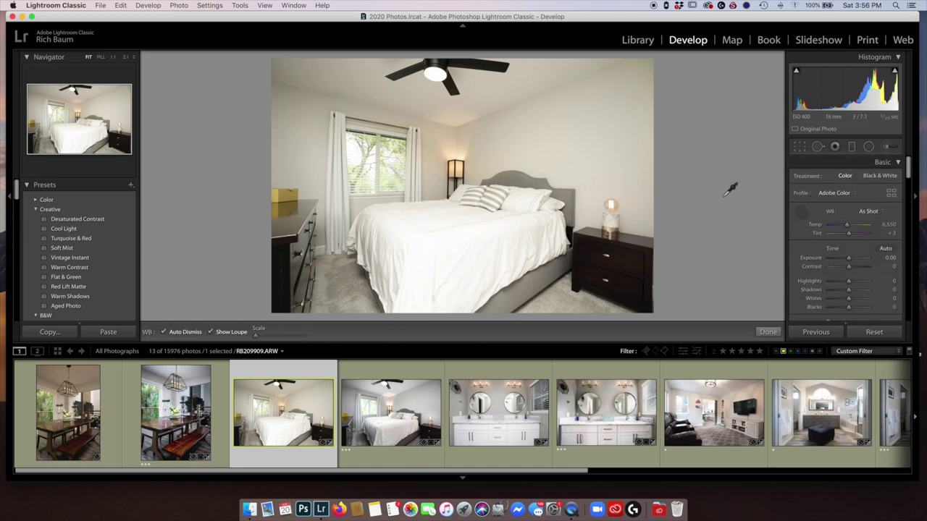
pyautogui.click(439, 219)
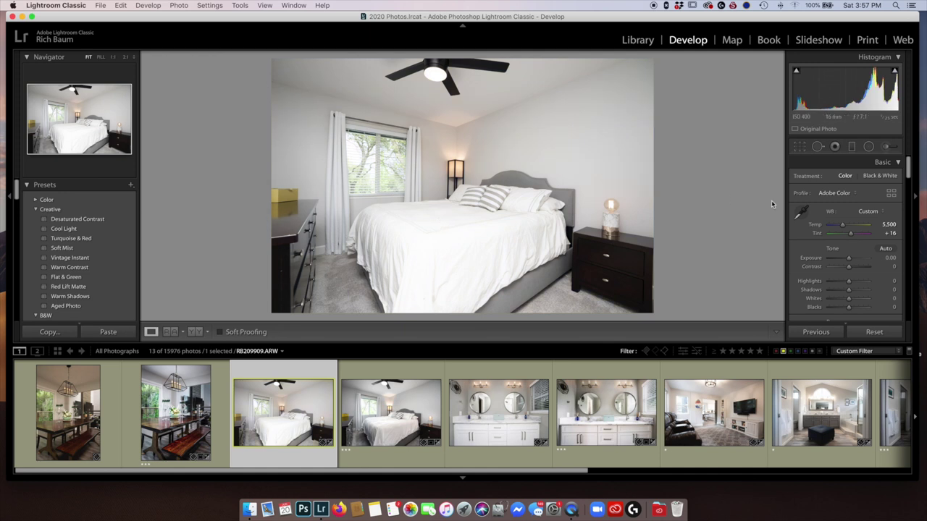
# View the edited dining room photo RB209830-Edit.tif, and open its unedited version RB209833.ARW with the Adjustment Brush closed
pyautogui.click(887, 146)
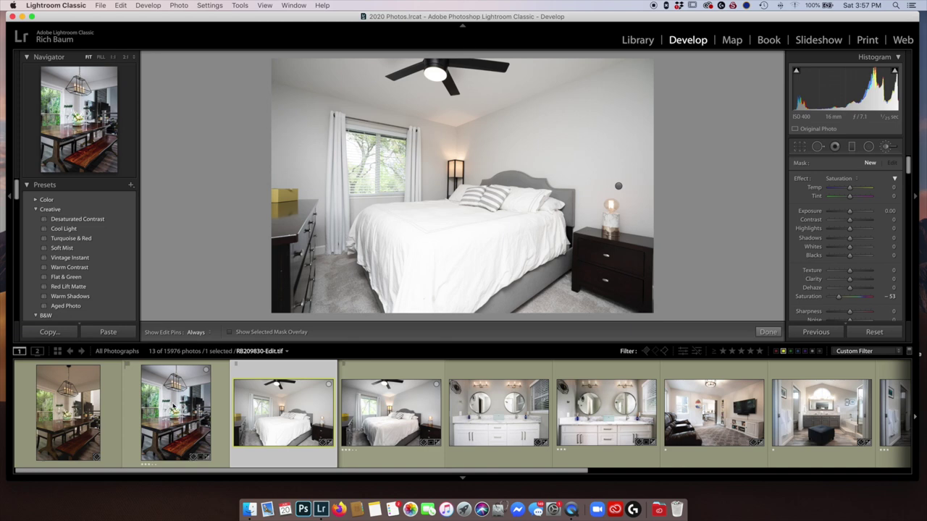
pyautogui.click(175, 406)
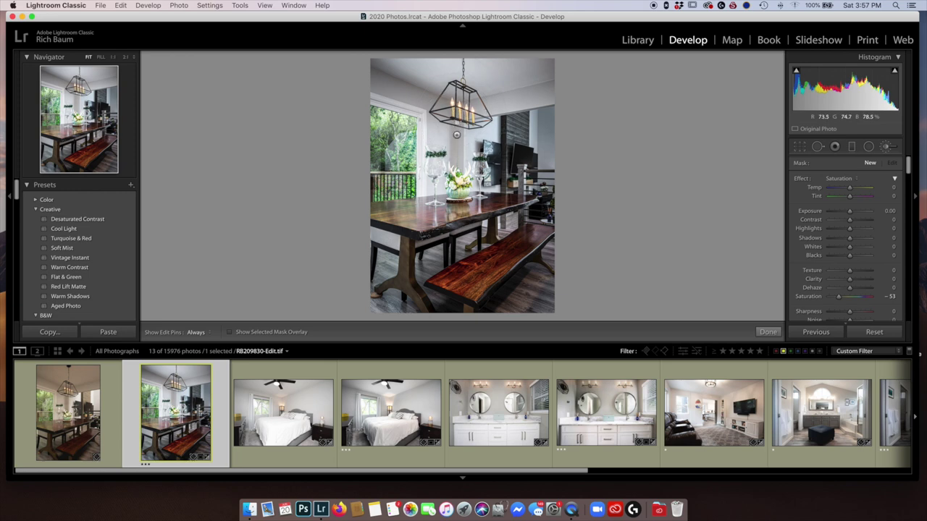
pyautogui.click(72, 428)
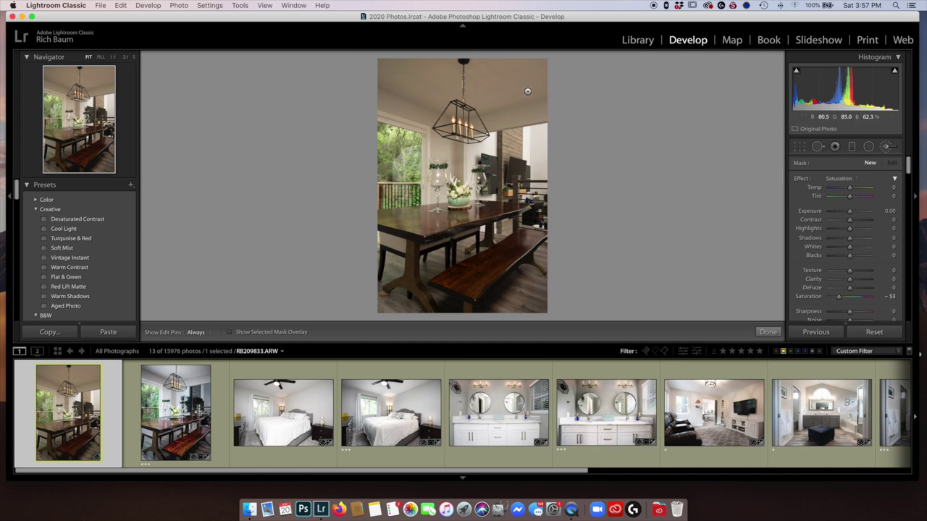
pyautogui.click(885, 147)
# Try an Exposure of +0.65 on the dining room photo with white balance sampled from the wall near the window's upper corner
pyautogui.moveTo(850, 259); pyautogui.dragTo(852, 261)
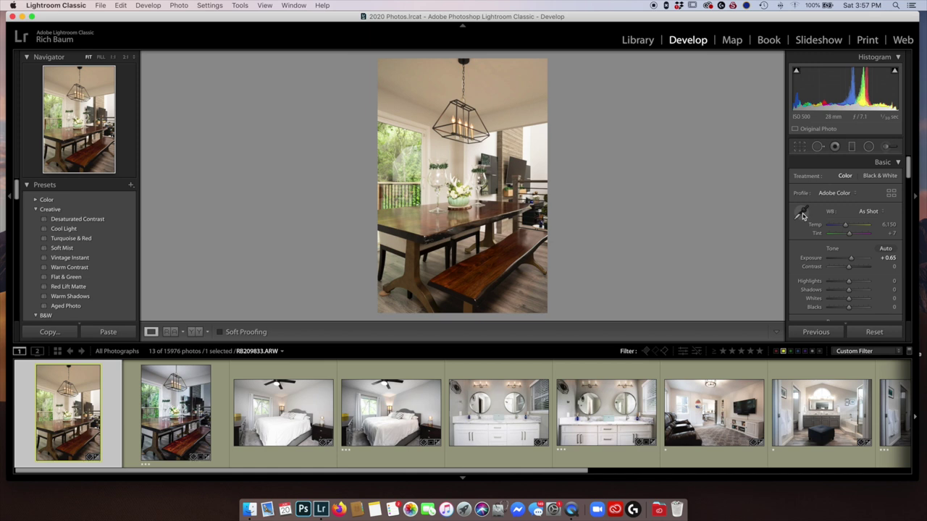
pyautogui.click(802, 214)
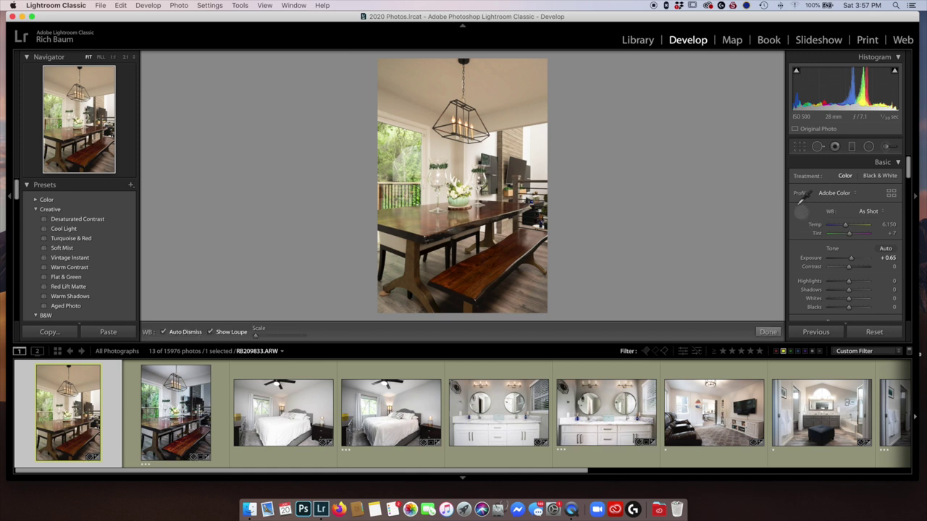
pyautogui.click(425, 129)
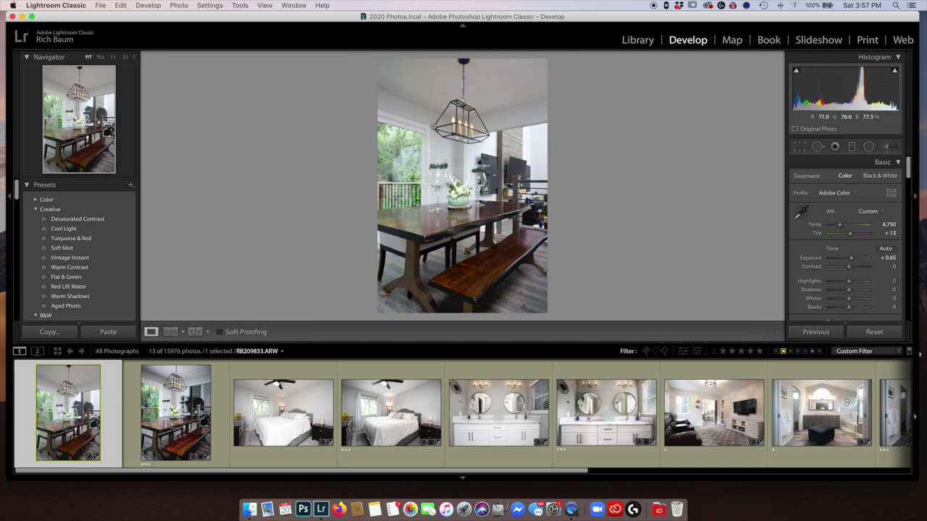
pyautogui.click(885, 146)
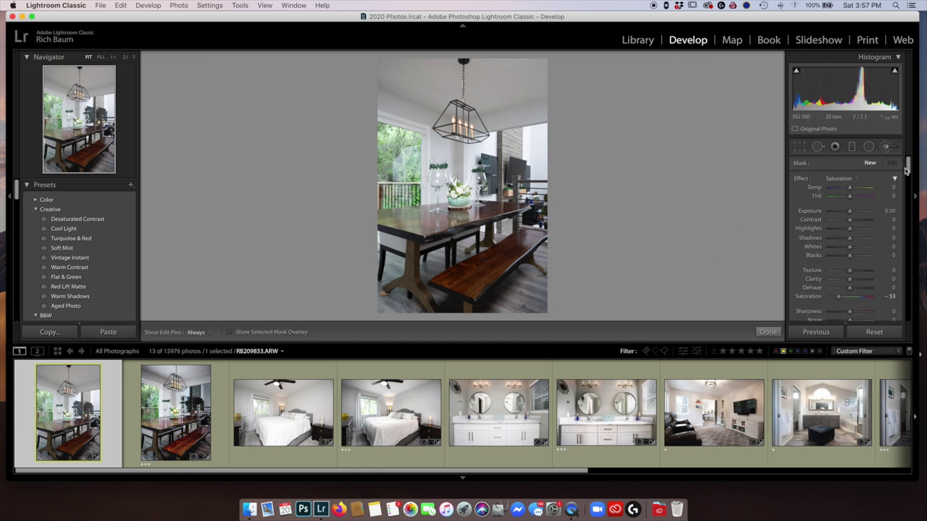
pyautogui.click(887, 147)
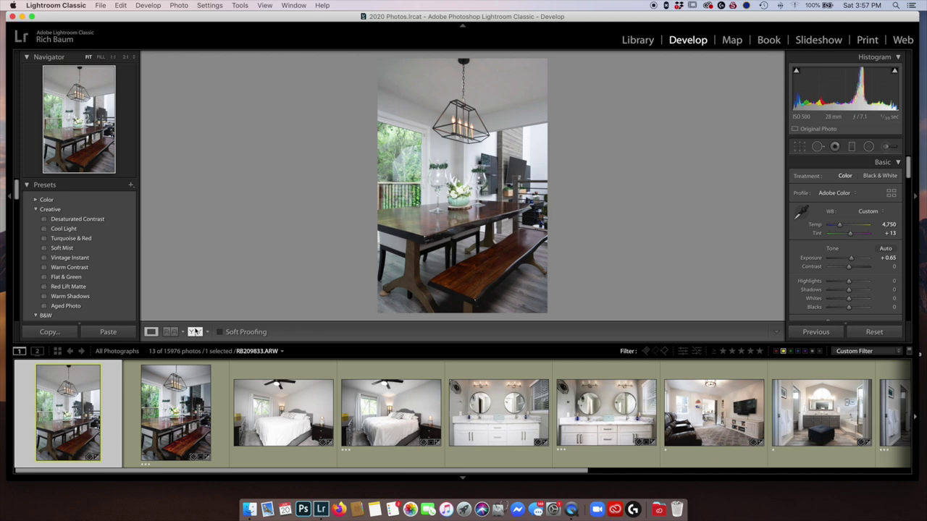
# Compare the dining room photo before and after side by side, reset all its adjustments and return to the single-photo view
pyautogui.click(195, 331)
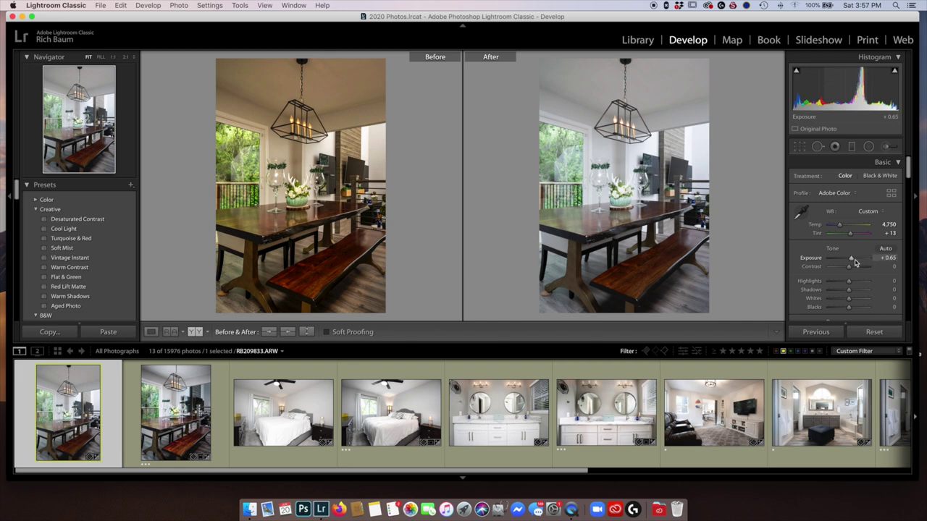
pyautogui.moveTo(852, 260); pyautogui.dragTo(852, 260)
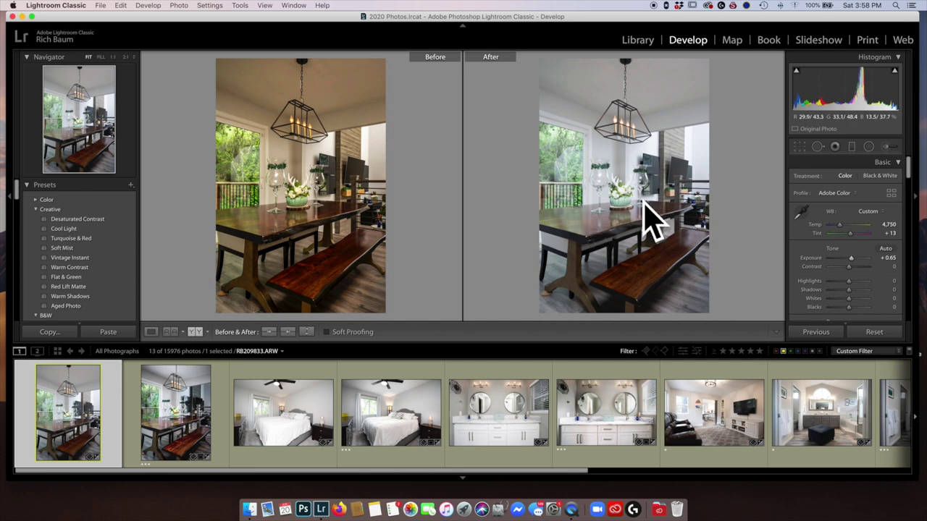
pyautogui.click(863, 332)
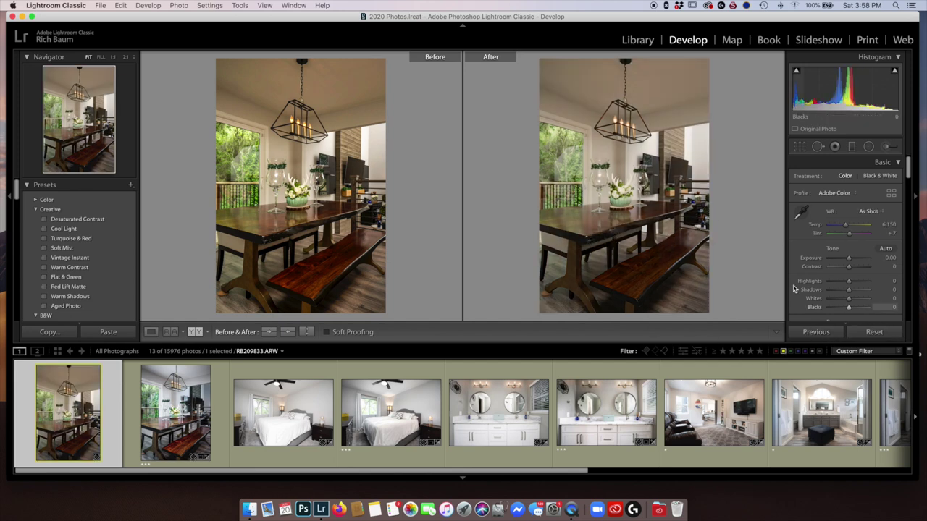
pyautogui.click(149, 332)
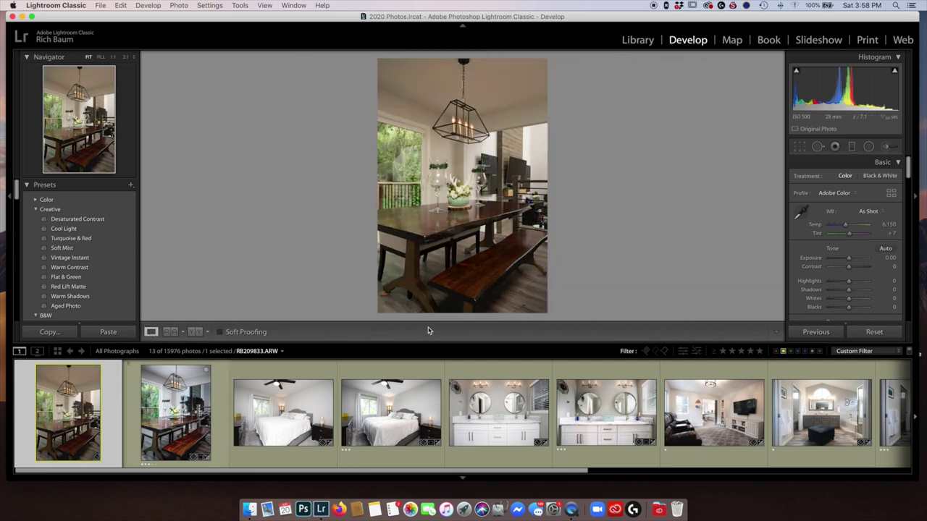
# Set the dining room photo's white balance by sampling the wall beside the window, and raise Exposure to +0.45
pyautogui.click(801, 211)
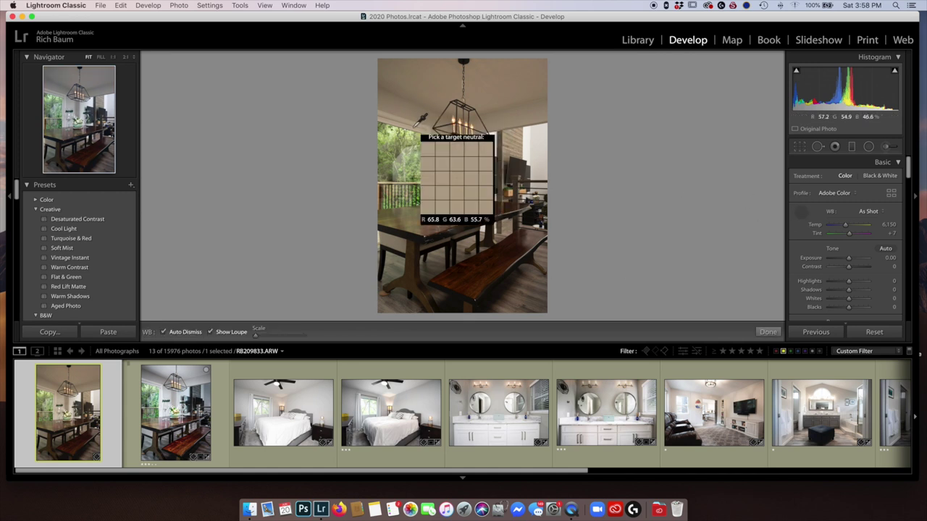
pyautogui.click(429, 139)
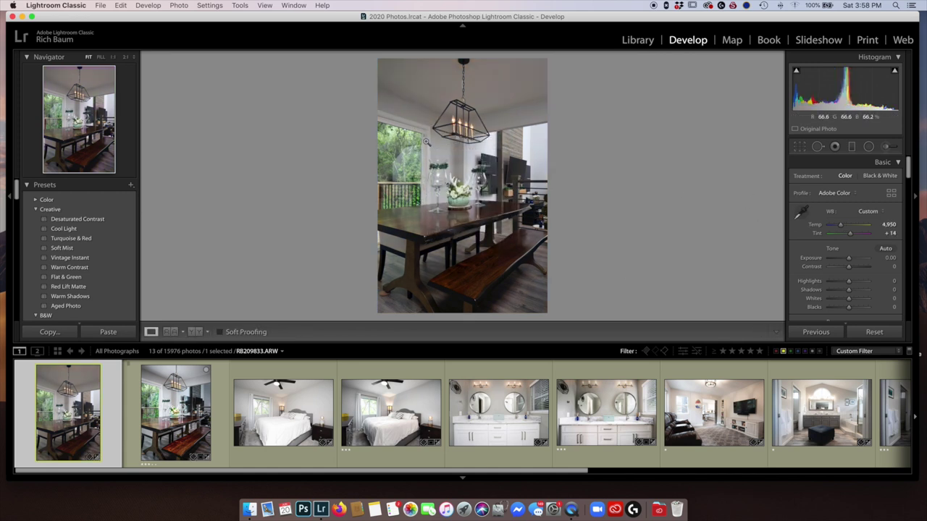
pyautogui.click(849, 260)
pyautogui.moveTo(849, 259); pyautogui.dragTo(851, 262)
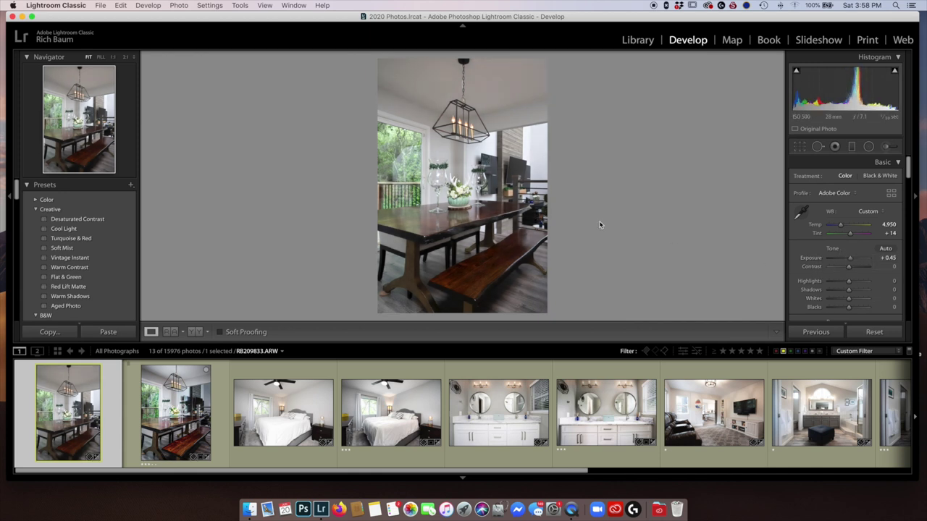